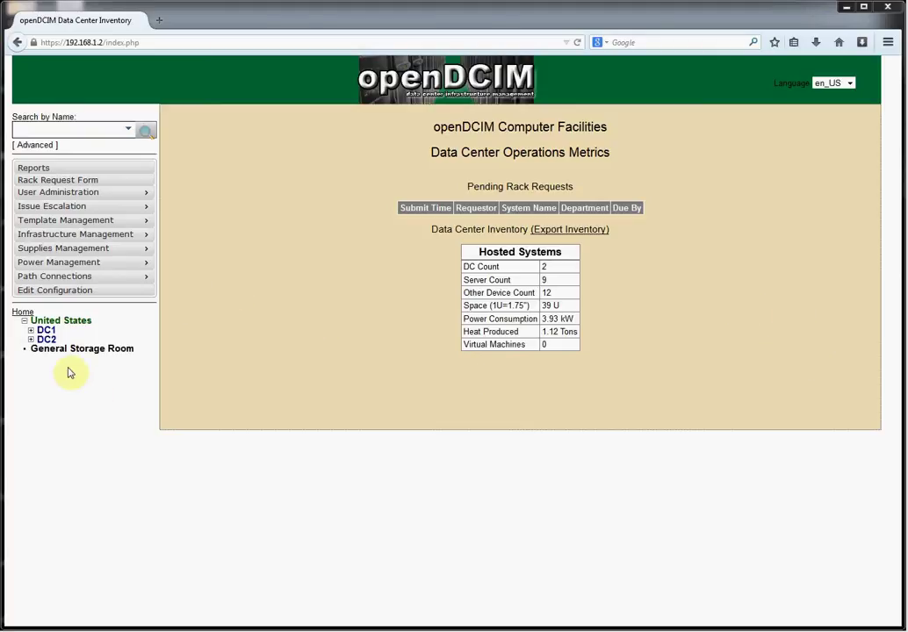
# Open data center DC1 and inspect the front and rear device layout of cabinet AD01
pyautogui.click(46, 330)
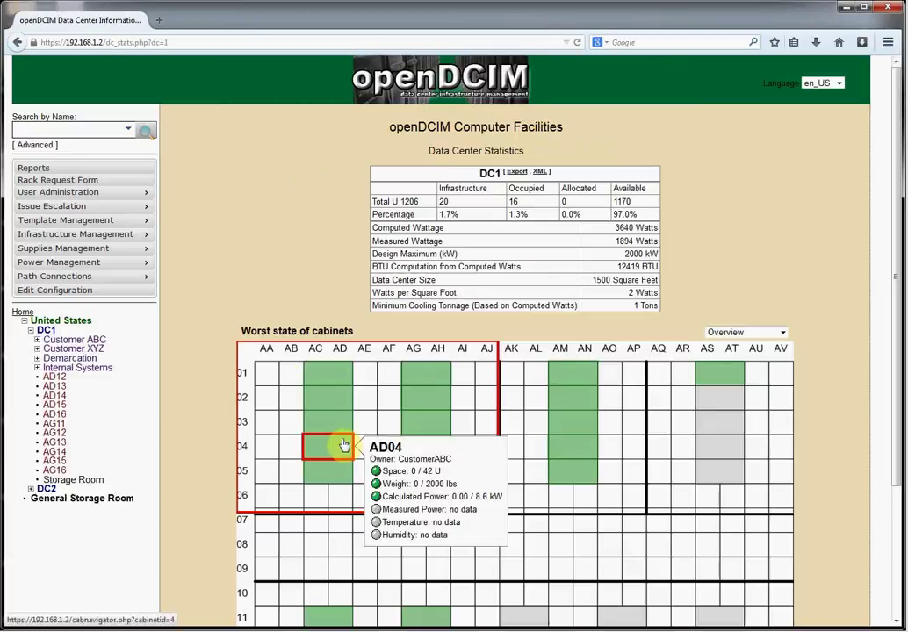
pyautogui.scroll(-3, 212, 299)
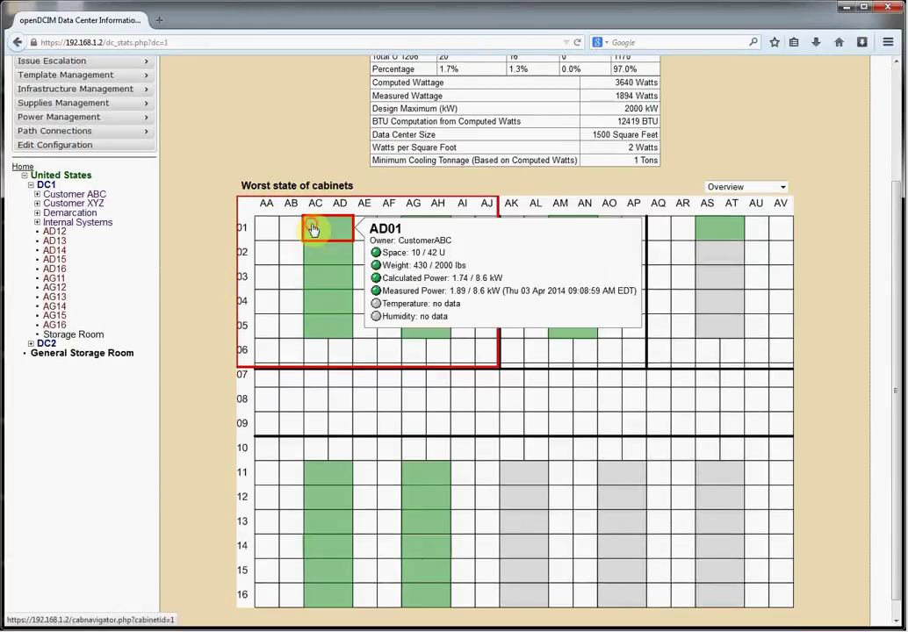
pyautogui.click(314, 230)
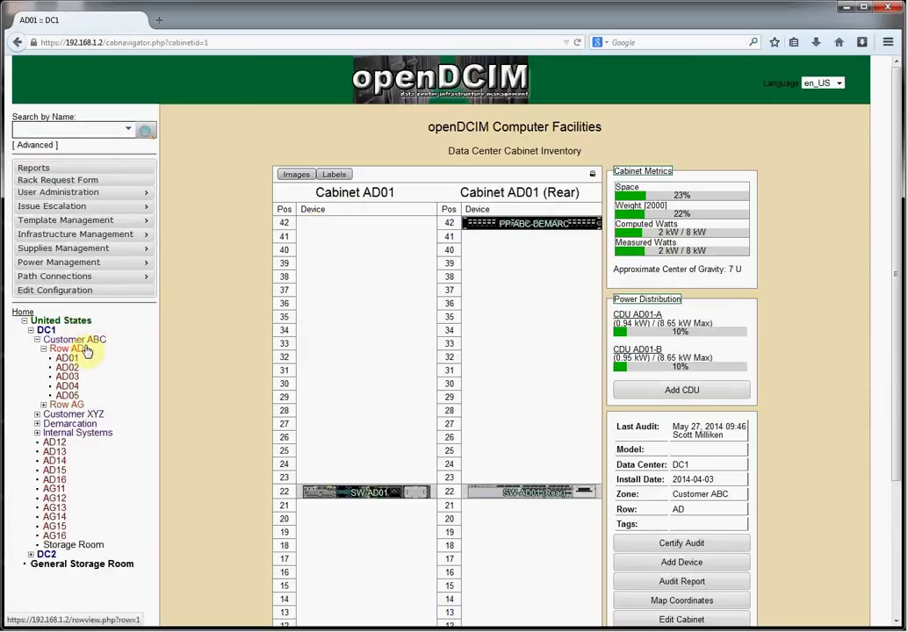
pyautogui.scroll(-4, 253, 331)
pyautogui.moveTo(343, 524)
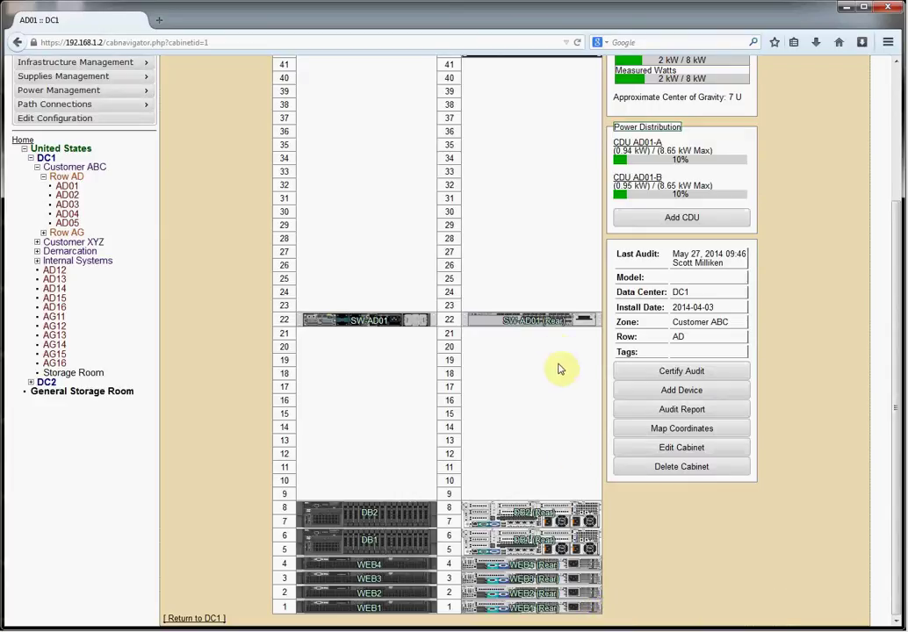
pyautogui.scroll(3, 550, 352)
pyautogui.moveTo(553, 202)
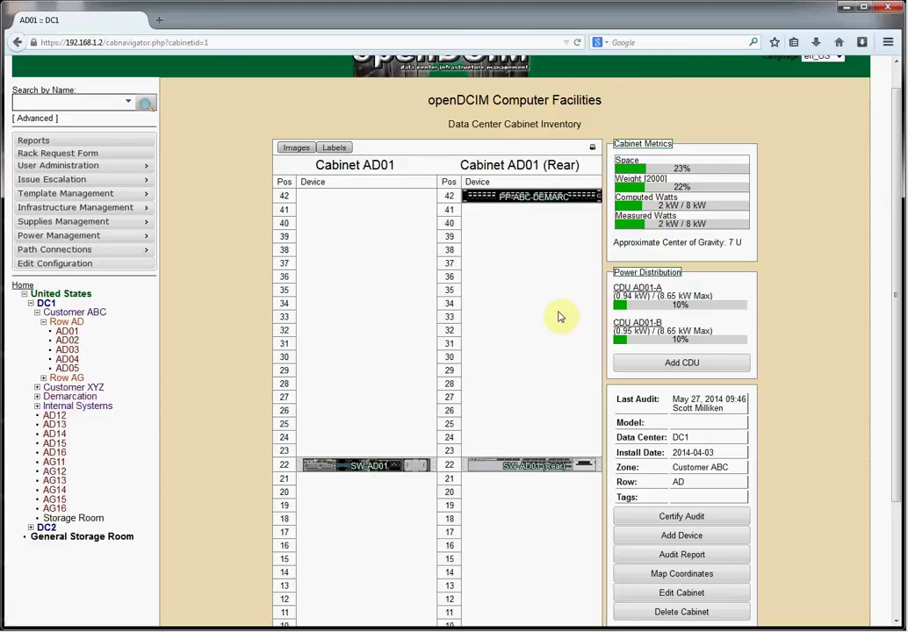
# Open the PP-ABC-DEMARC patch panel in cabinet AD01 and review its device details and port connections
pyautogui.click(503, 204)
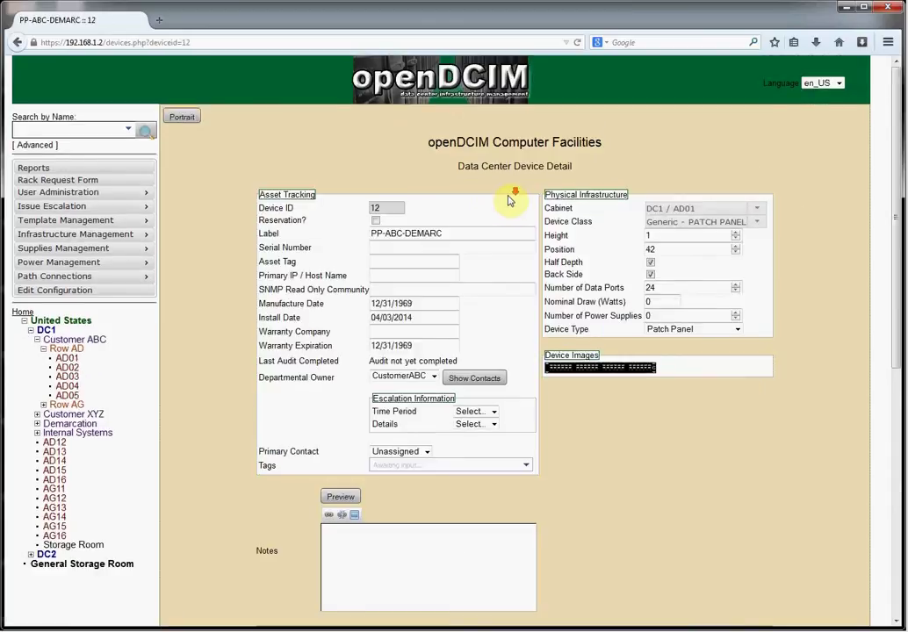
pyautogui.scroll(-2, 497, 202)
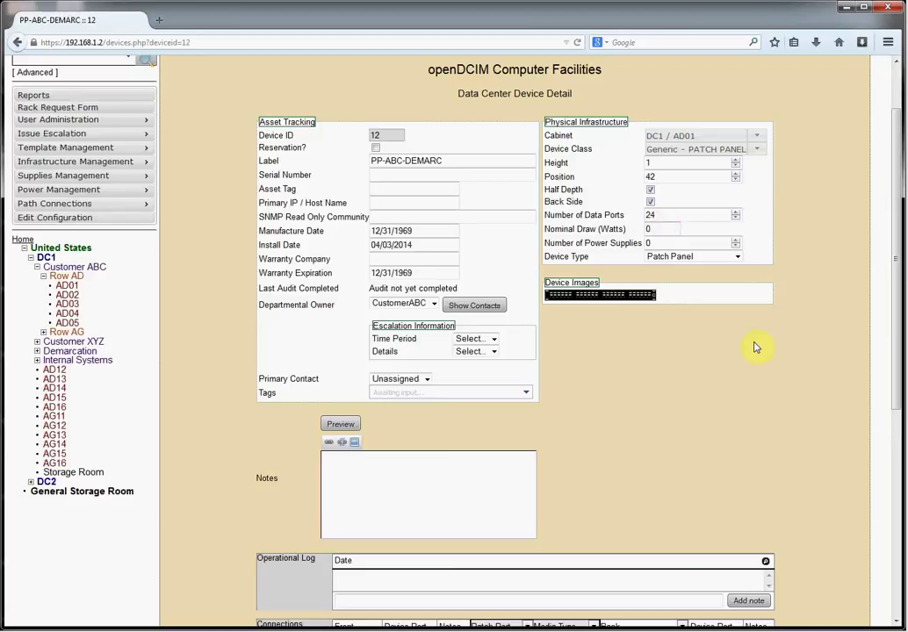
pyautogui.scroll(-7, 801, 341)
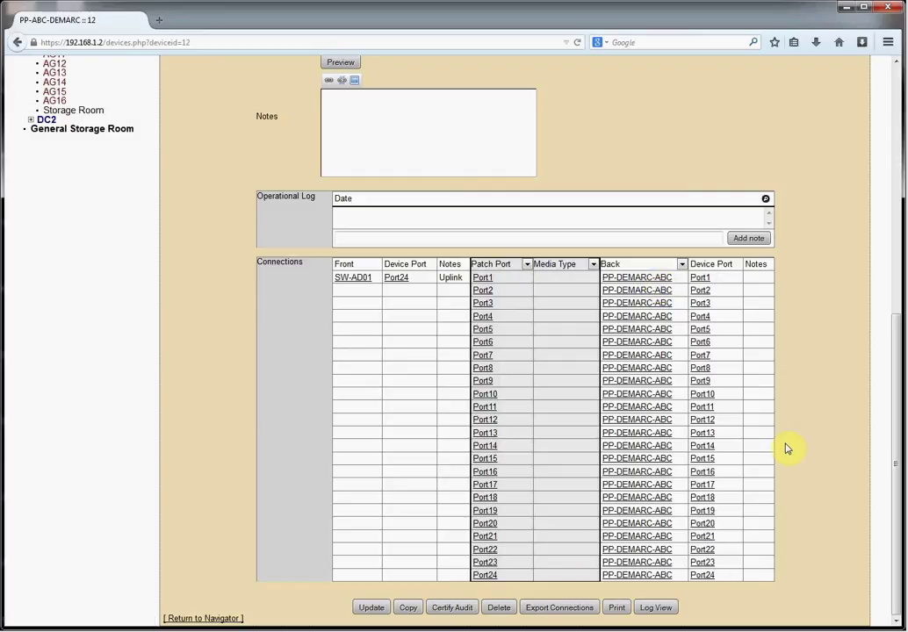
pyautogui.scroll(6, 787, 449)
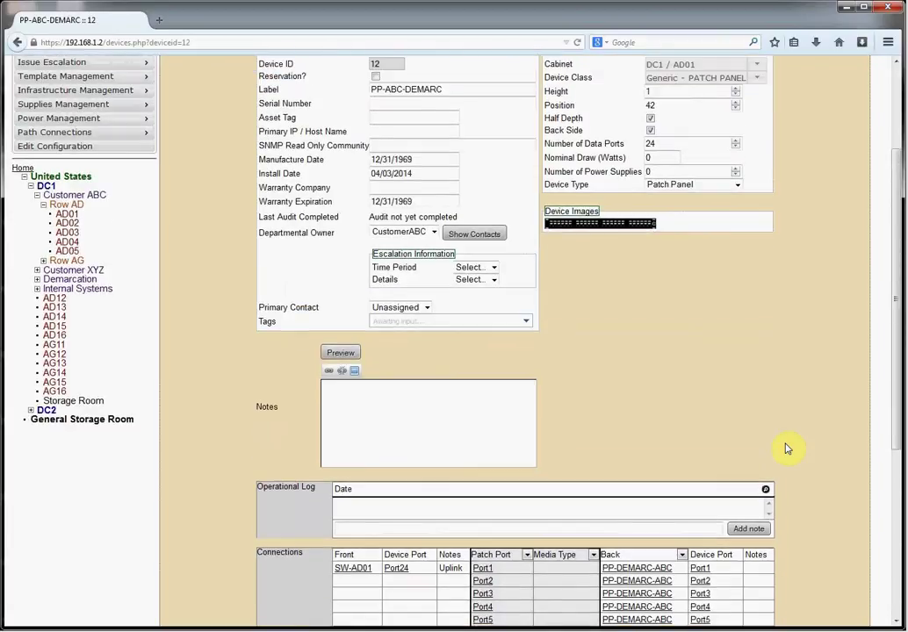
pyautogui.scroll(3, 787, 449)
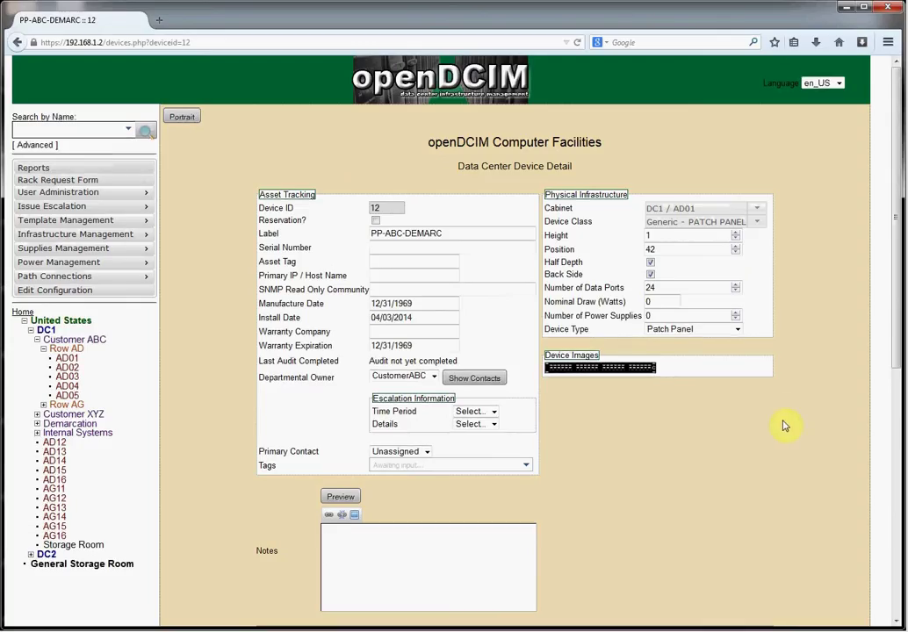
pyautogui.scroll(-7, 789, 426)
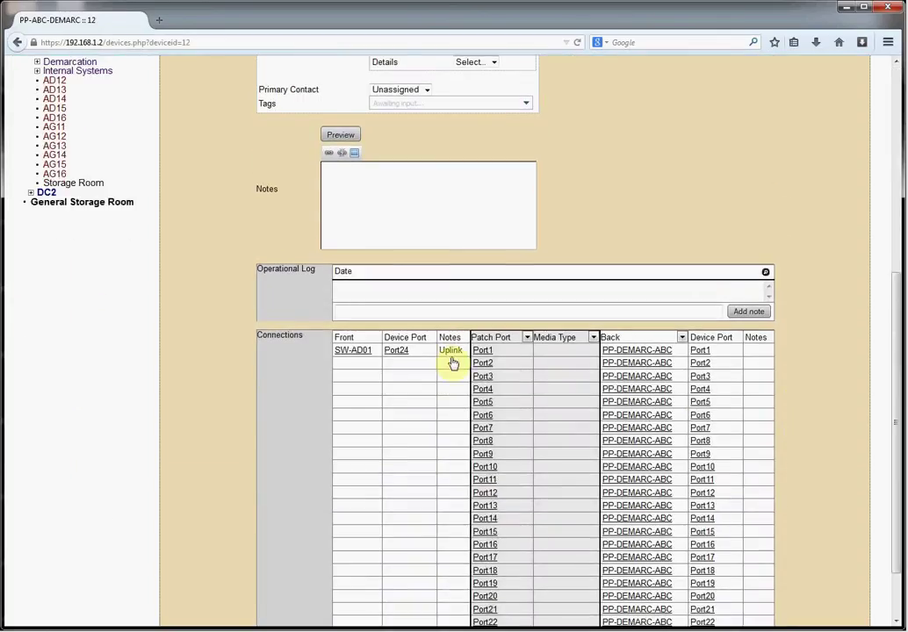
# Open the connected switch SW-AD01 and examine the full connection path listed under its Port24
pyautogui.click(359, 355)
pyautogui.scroll(-11, 819, 481)
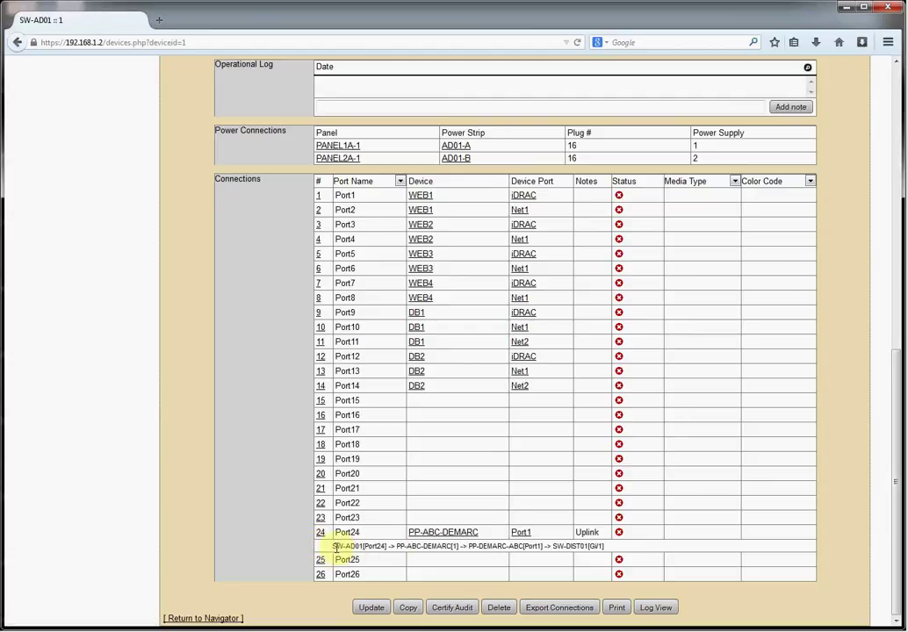
pyautogui.moveTo(332, 550); pyautogui.dragTo(605, 547)
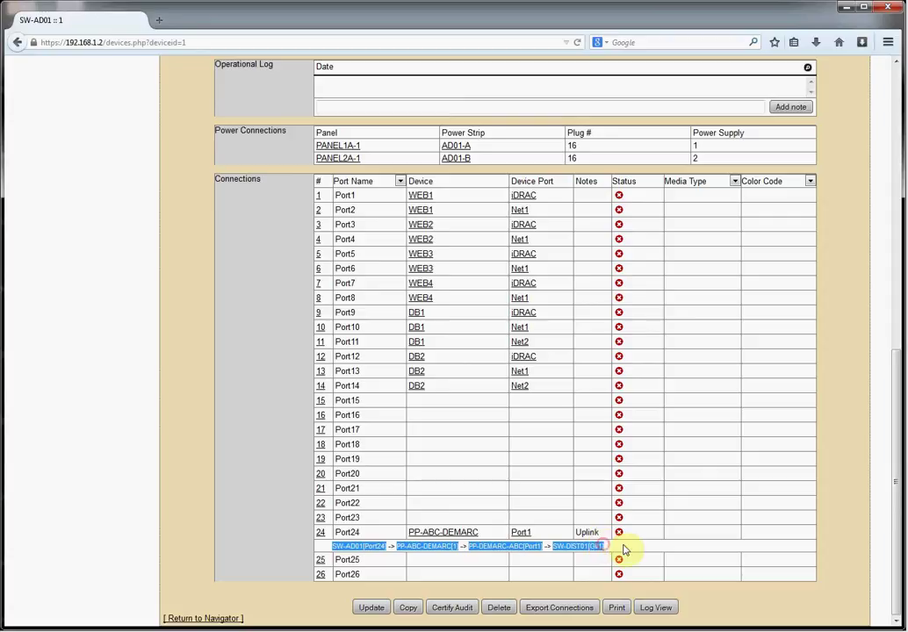
pyautogui.click(620, 533)
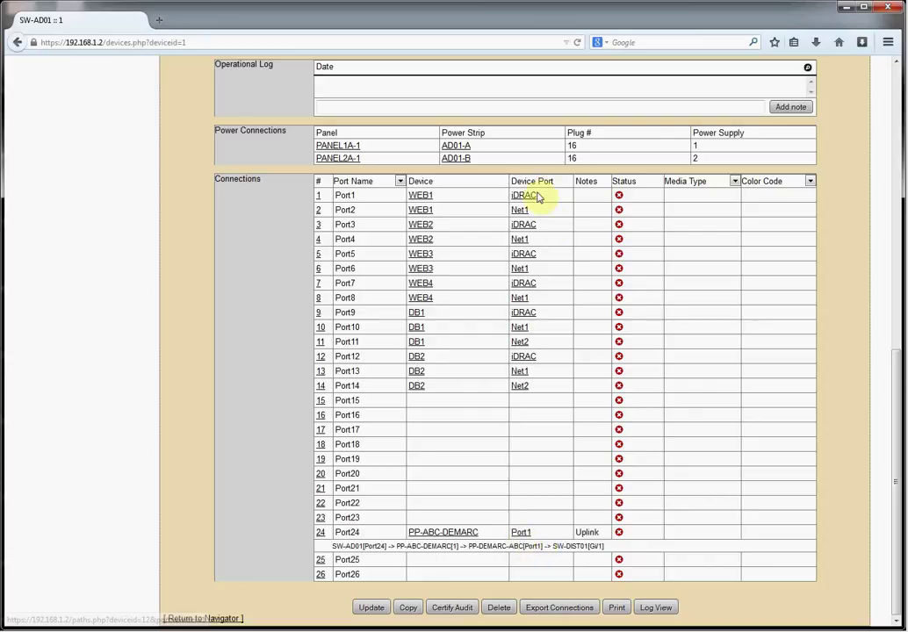
# View the path diagram for PP-ABC-DEMARC Port1 from the switch's Port24 connection, and close it
pyautogui.click(522, 536)
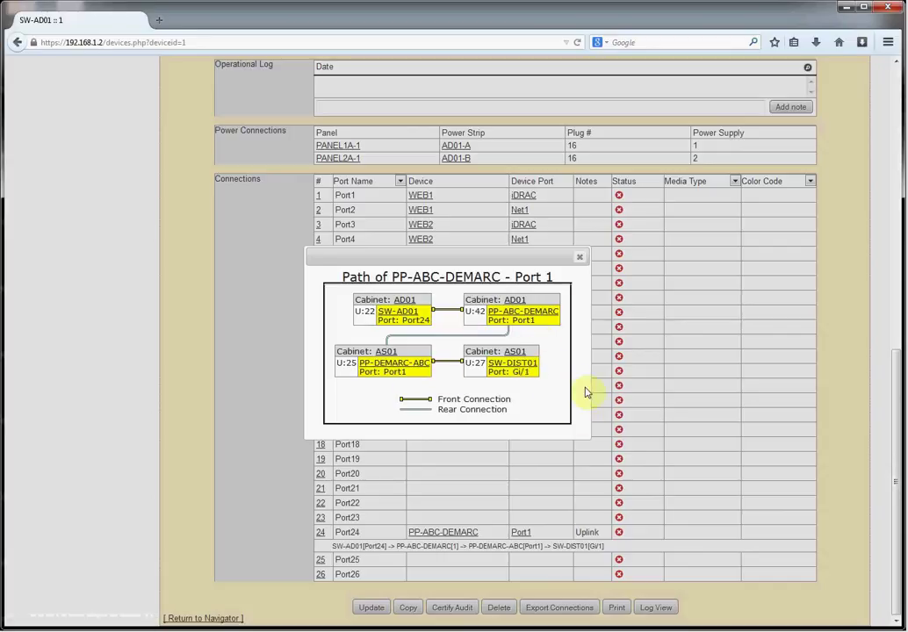
pyautogui.click(579, 259)
pyautogui.scroll(10, 246, 370)
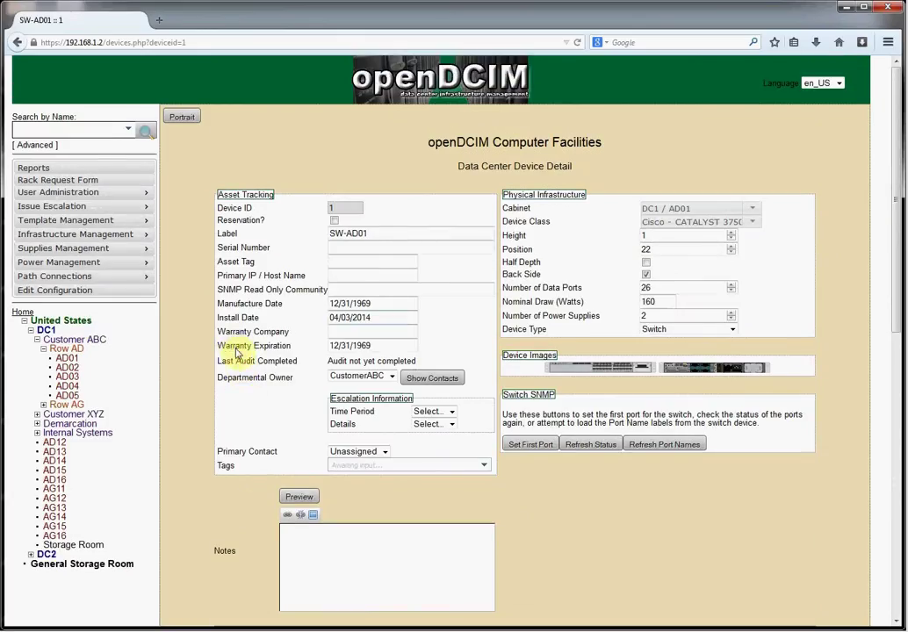
# Open the Customer XYZ zone and inspect cabinet AD11
pyautogui.click(75, 416)
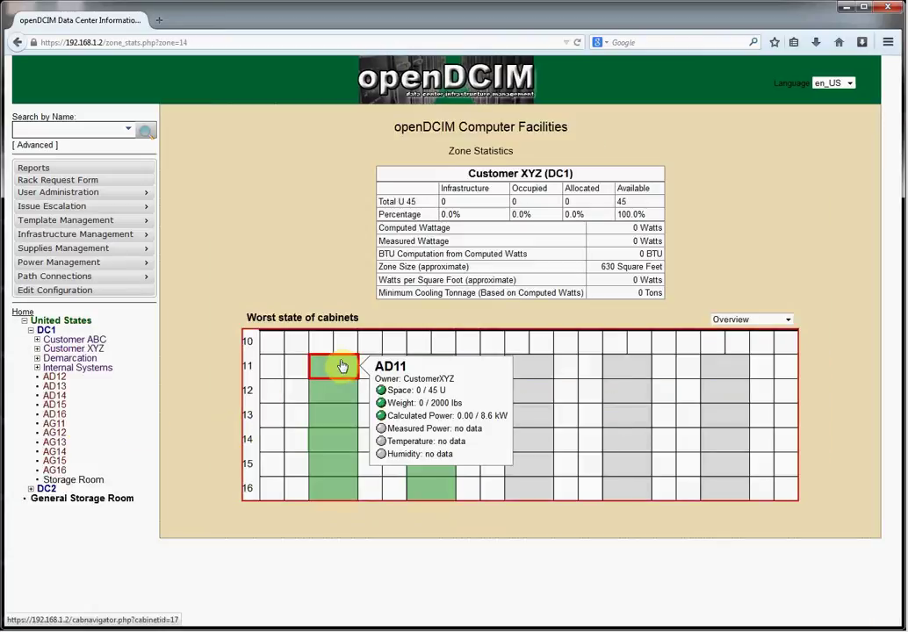
pyautogui.click(343, 365)
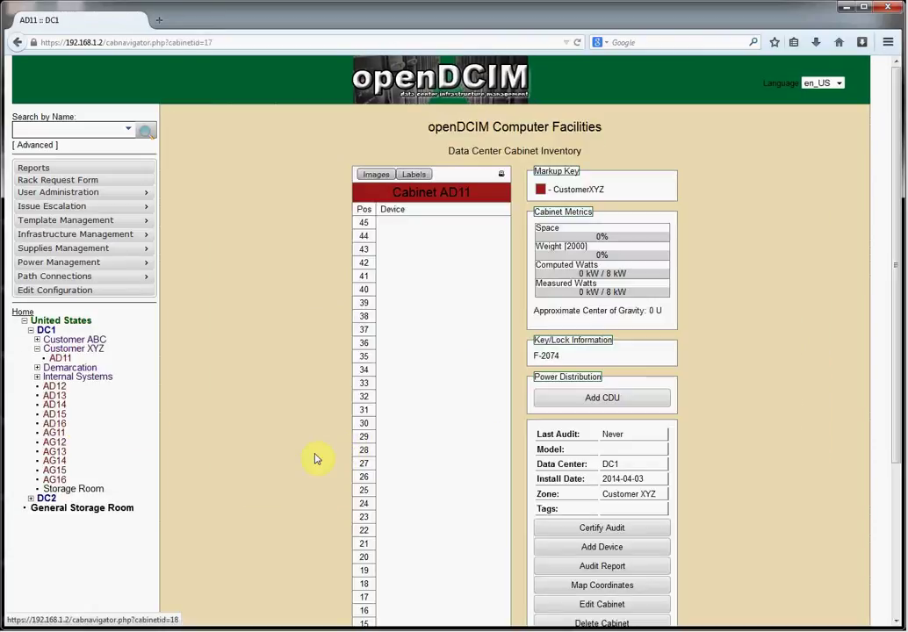
pyautogui.scroll(-2, 316, 459)
pyautogui.scroll(2, 307, 448)
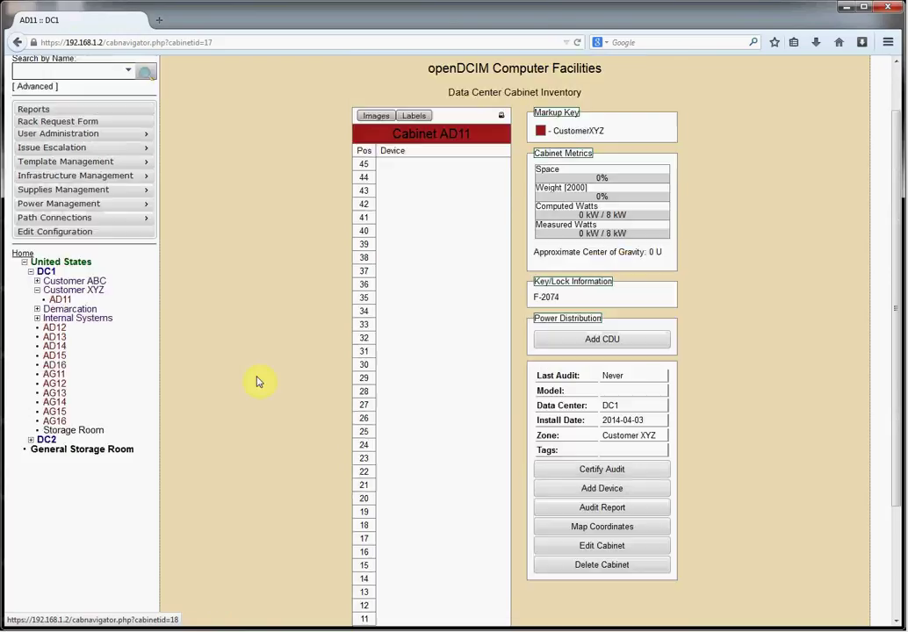
# Open cabinet AN01 in the Internal Systems zone and look over its installed devices
pyautogui.click(70, 319)
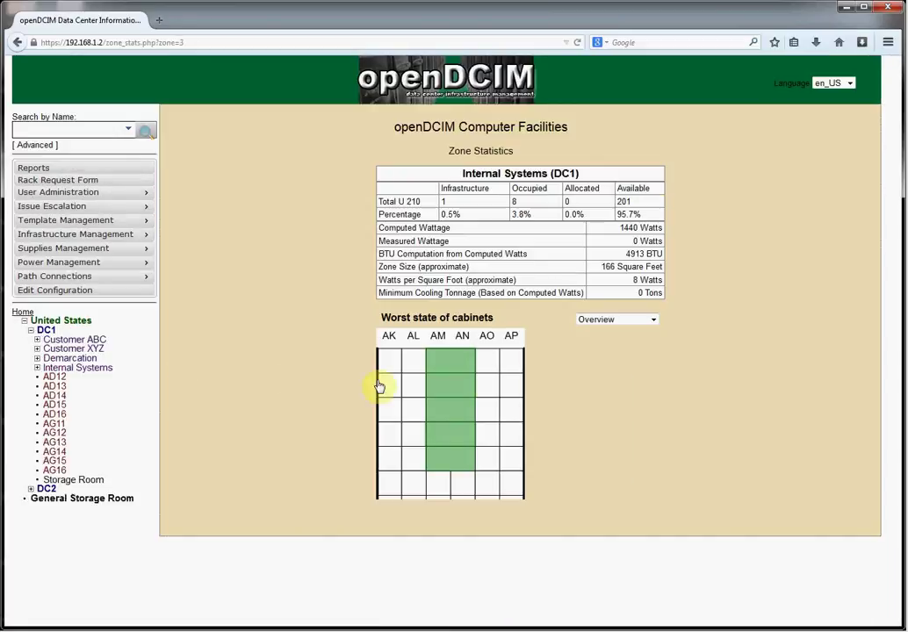
pyautogui.click(443, 370)
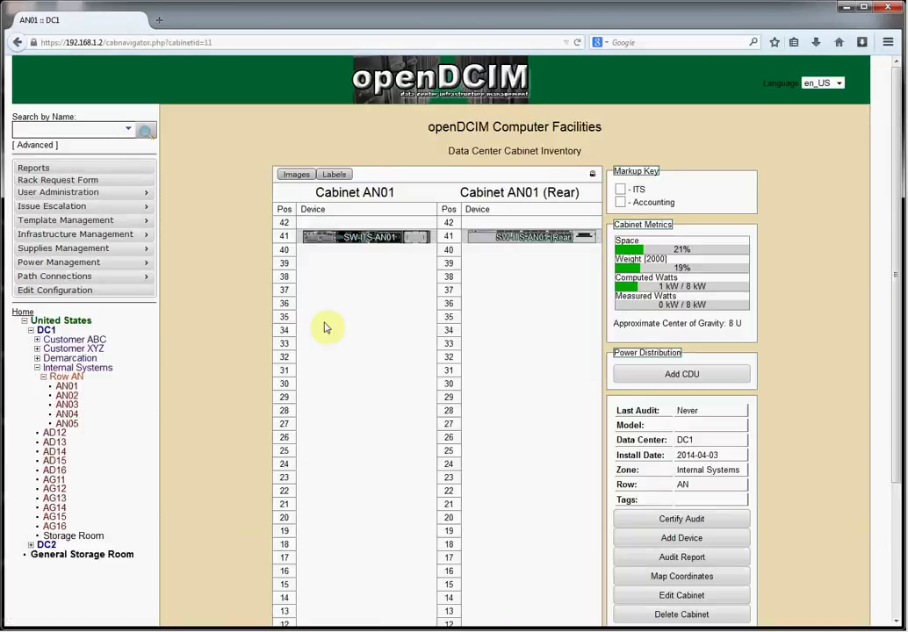
pyautogui.scroll(-3, 333, 395)
pyautogui.scroll(3, 420, 411)
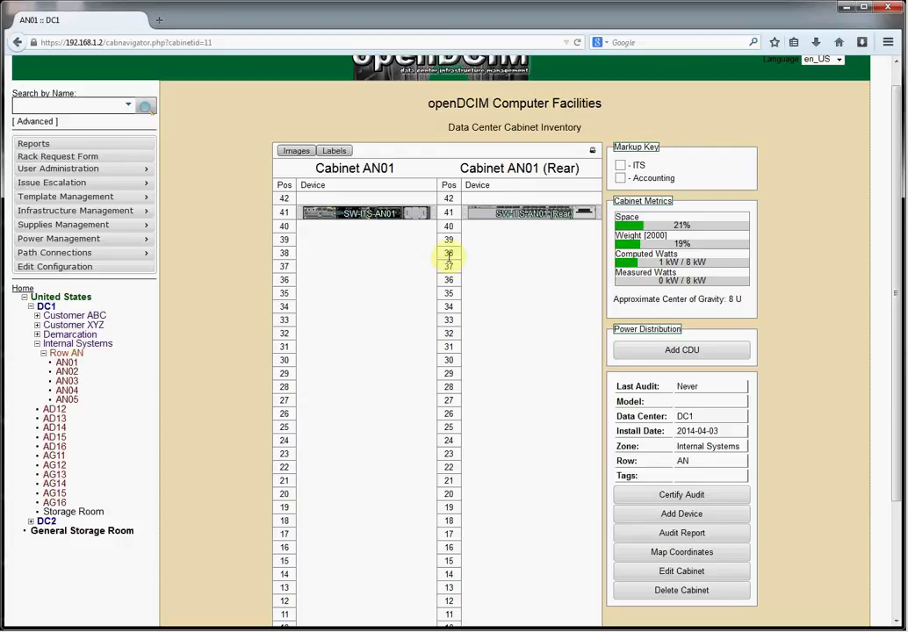
# Add a new device to cabinet AN01 labelled PP-INT-DEMARC, using the Generic - PATCH PANEL device class
pyautogui.click(650, 515)
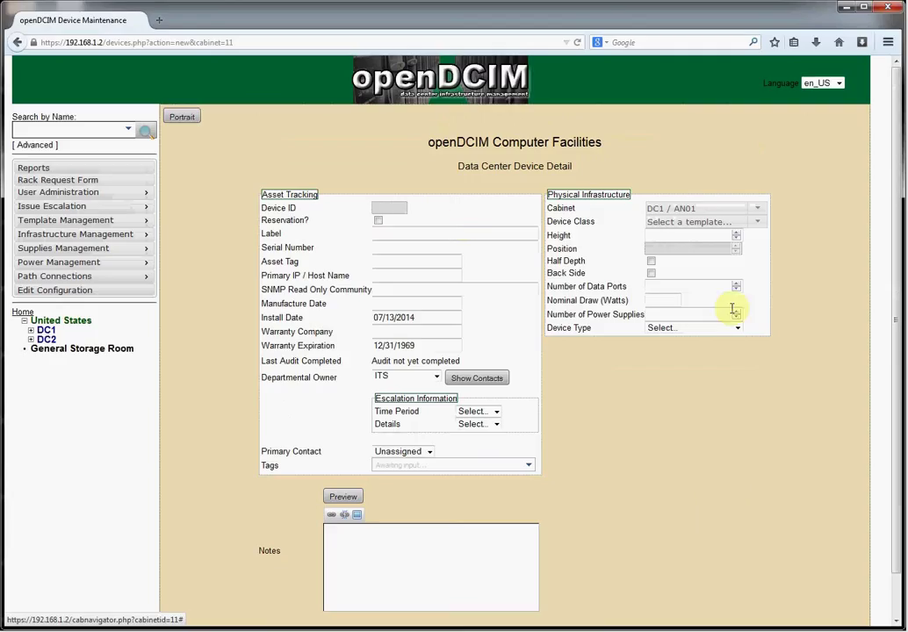
pyautogui.click(432, 228)
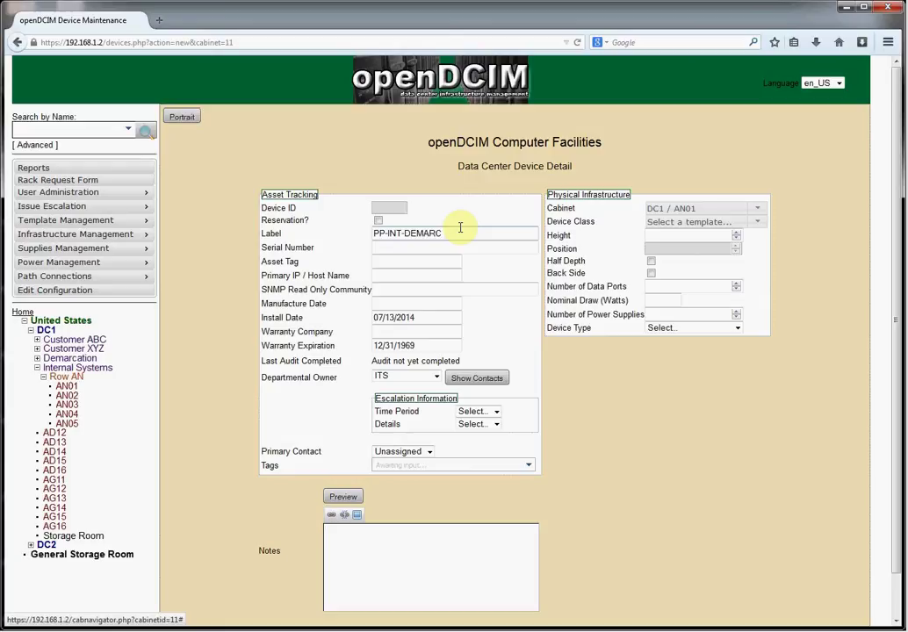
pyautogui.click(736, 226)
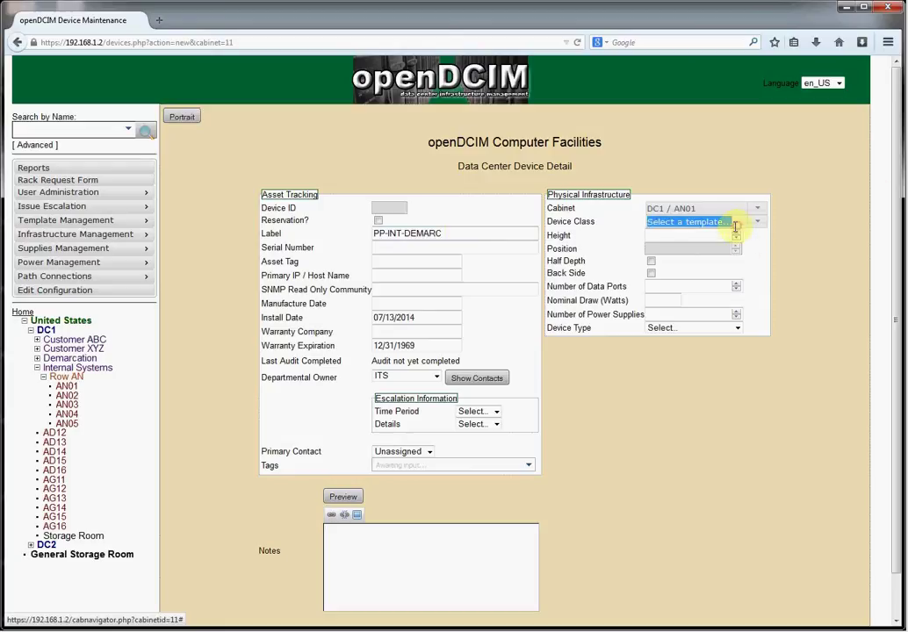
pyautogui.write('gene')
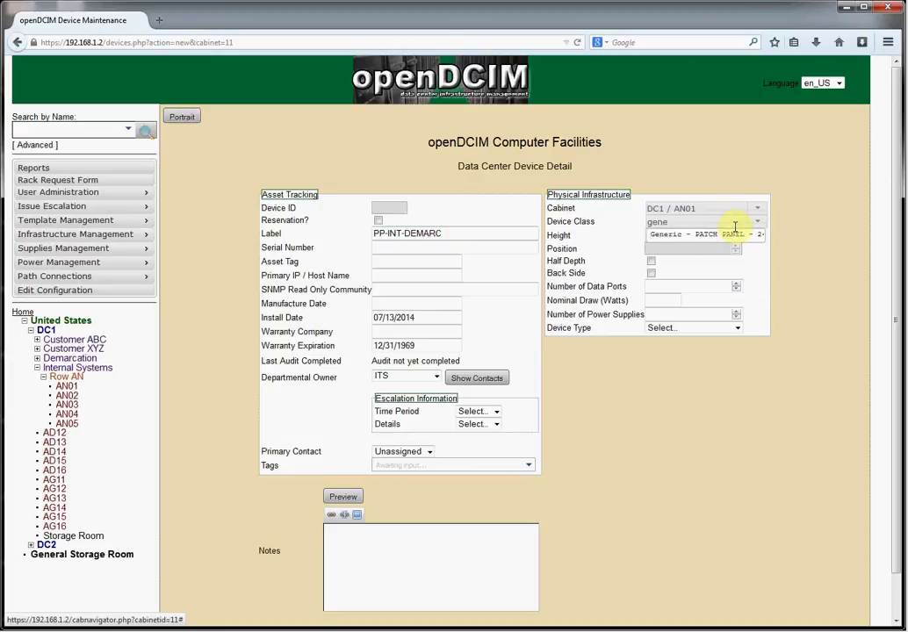
pyautogui.click(722, 235)
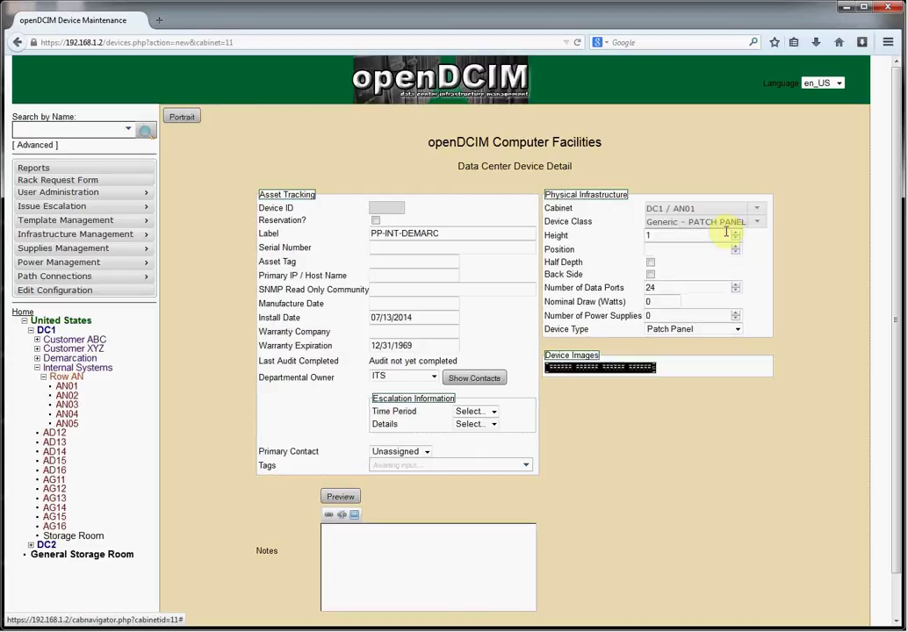
# Place the new patch panel at position 42 as a half-depth, back-side device, and create it
pyautogui.click(650, 249)
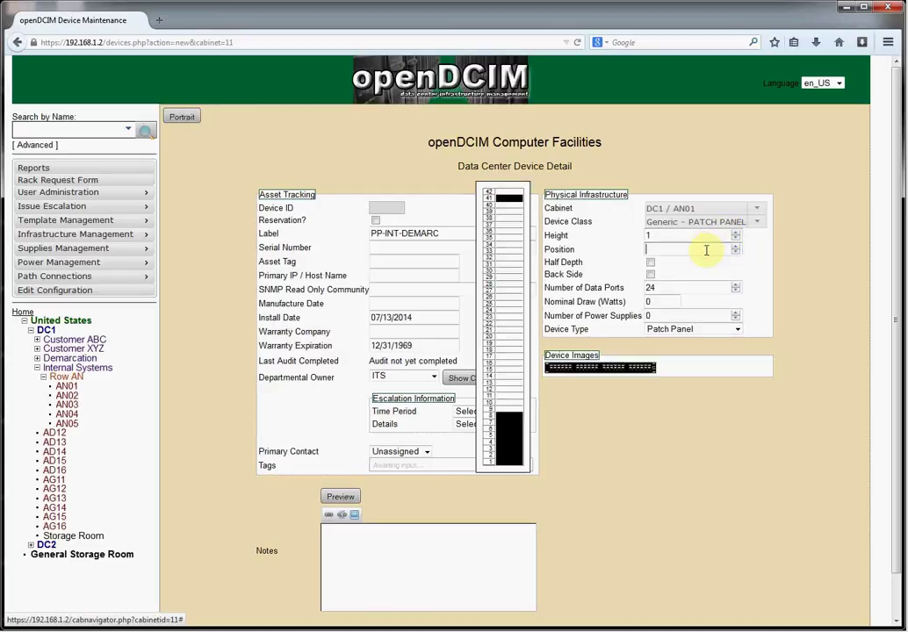
pyautogui.click(509, 195)
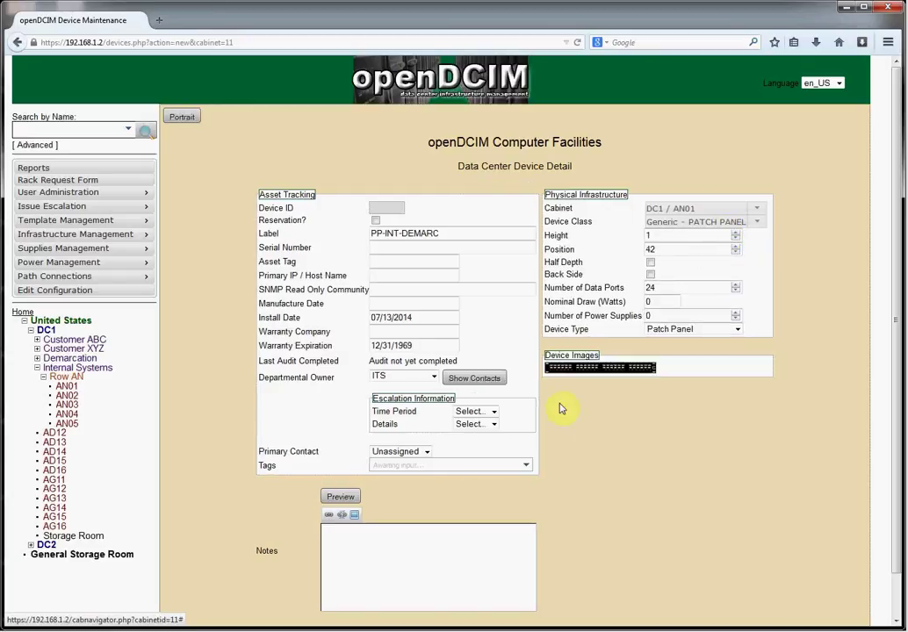
pyautogui.click(651, 263)
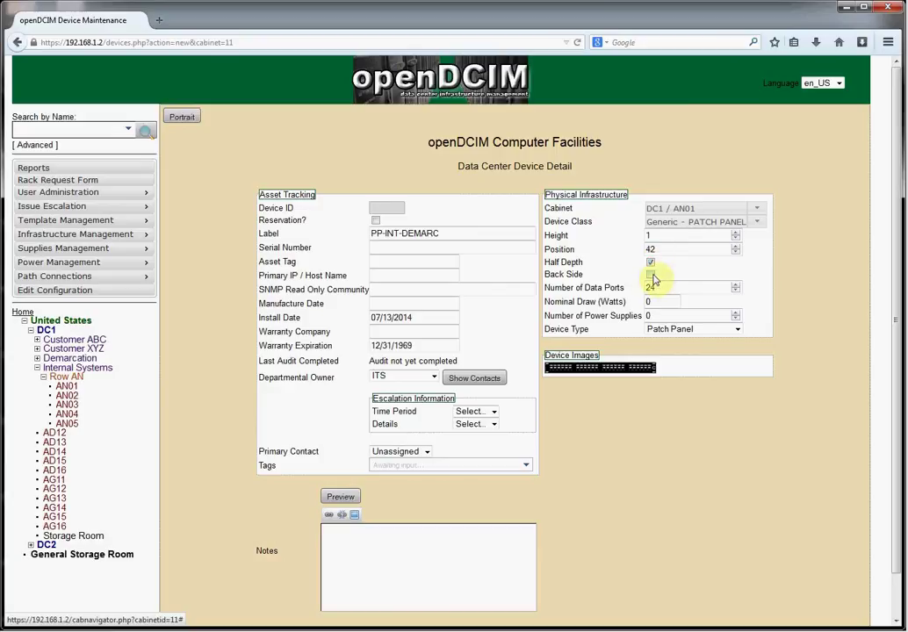
pyautogui.click(651, 275)
pyautogui.scroll(-2, 654, 420)
pyautogui.scroll(2, 649, 421)
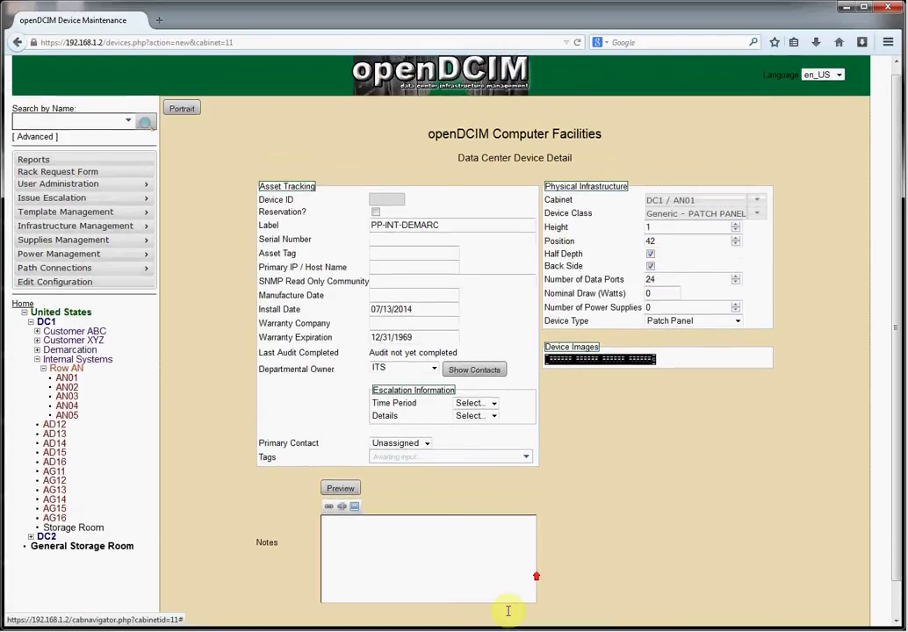
pyautogui.scroll(-1, 508, 609)
pyautogui.click(501, 617)
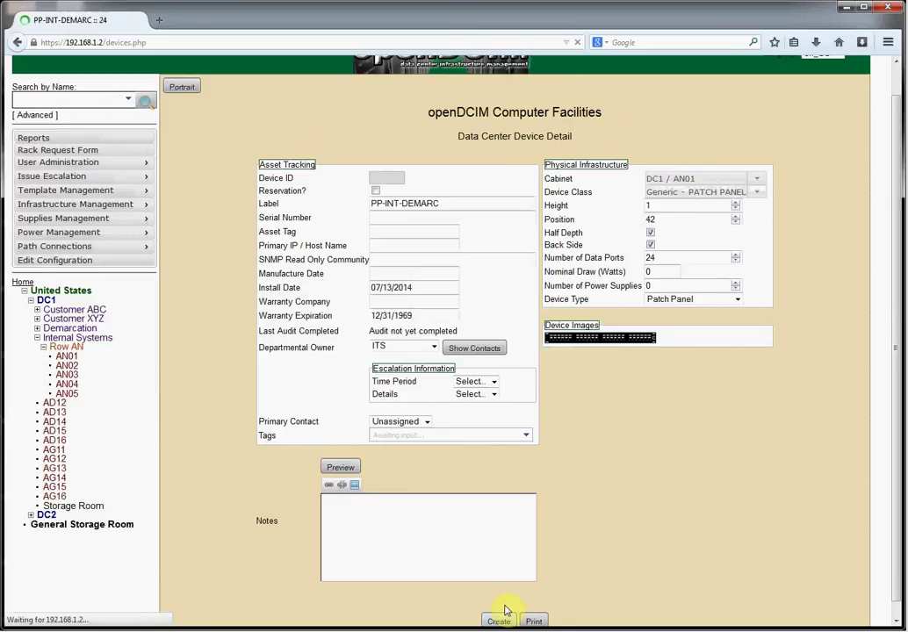
# Review the port connections table of PP-INT-DEMARC and open the Demarcation zone of DC1
pyautogui.scroll(-5, 634, 448)
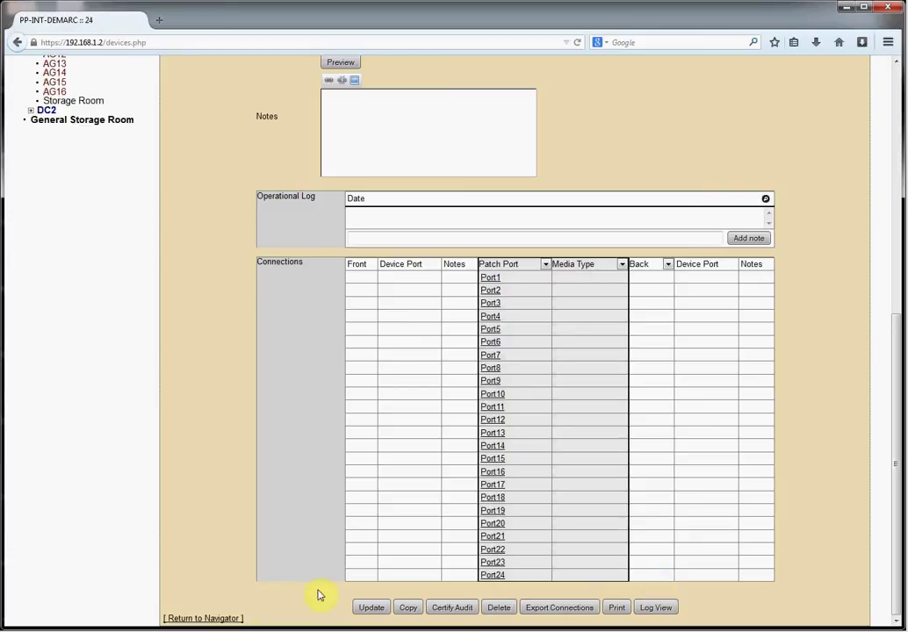
pyautogui.scroll(5, 188, 373)
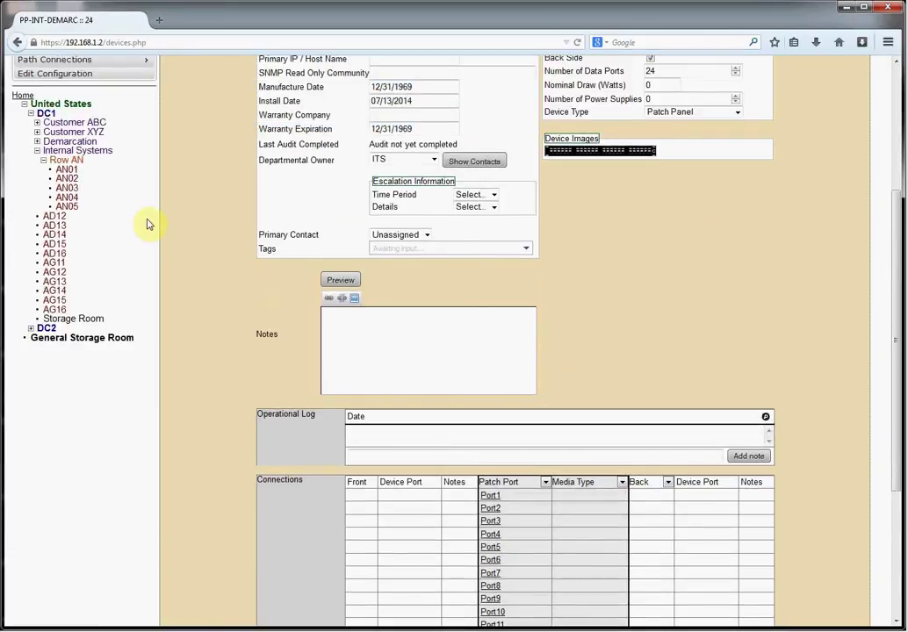
pyautogui.click(88, 145)
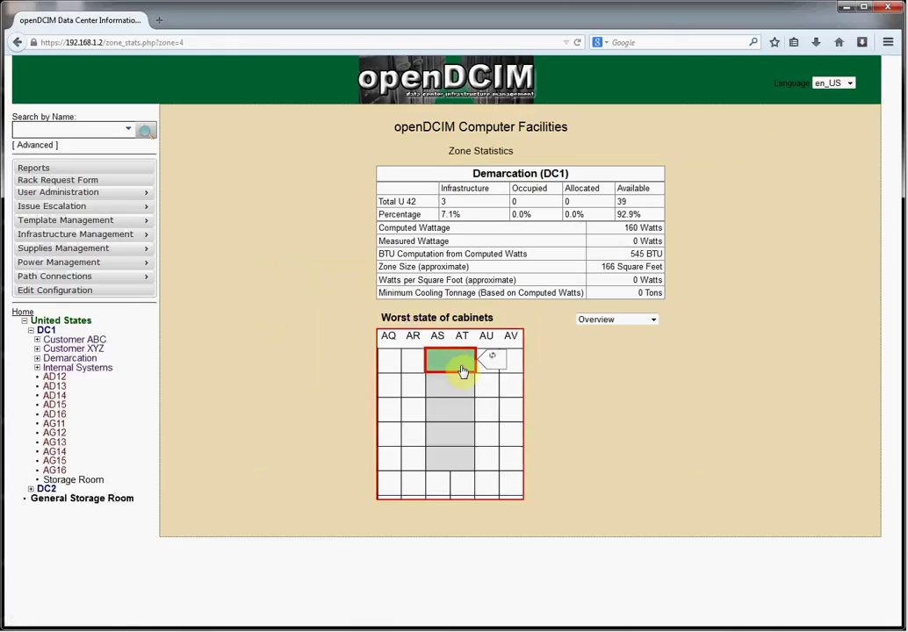
# Open cabinet AS01 and add a device labelled PP-DEMARC-INT, using the Generic - PATCH PANEL device class
pyautogui.click(469, 376)
pyautogui.scroll(-2, 474, 377)
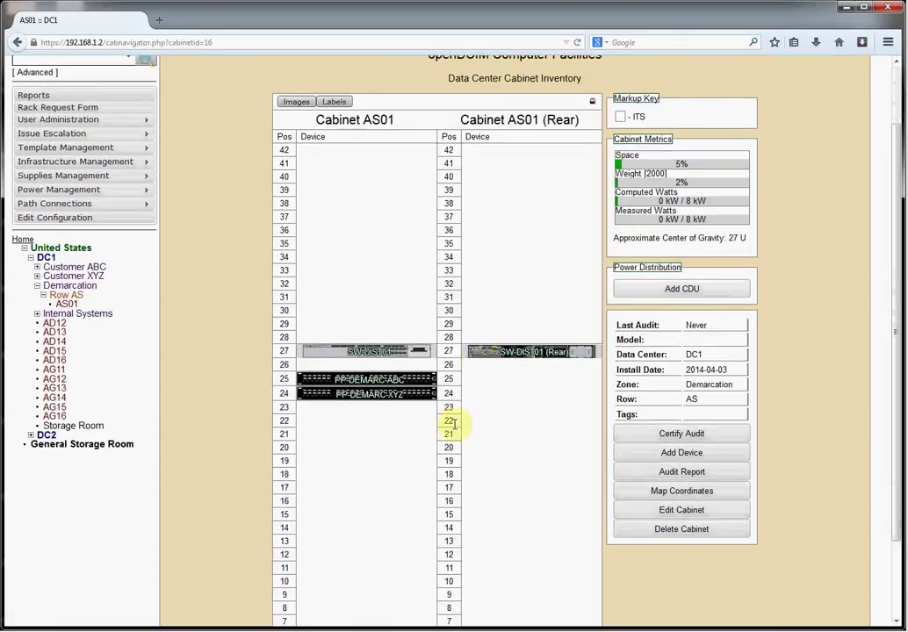
pyautogui.moveTo(400, 384)
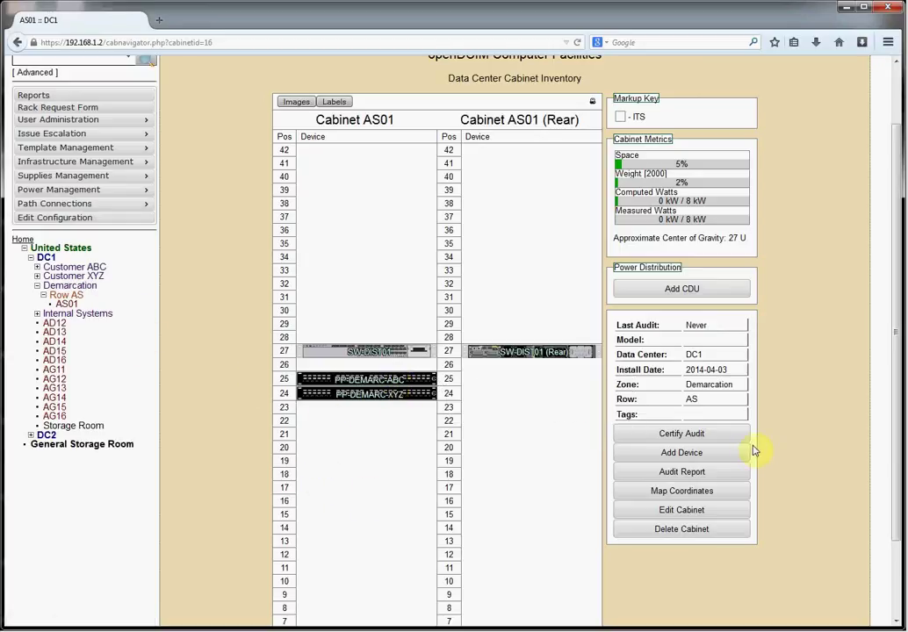
pyautogui.click(691, 454)
pyautogui.click(408, 232)
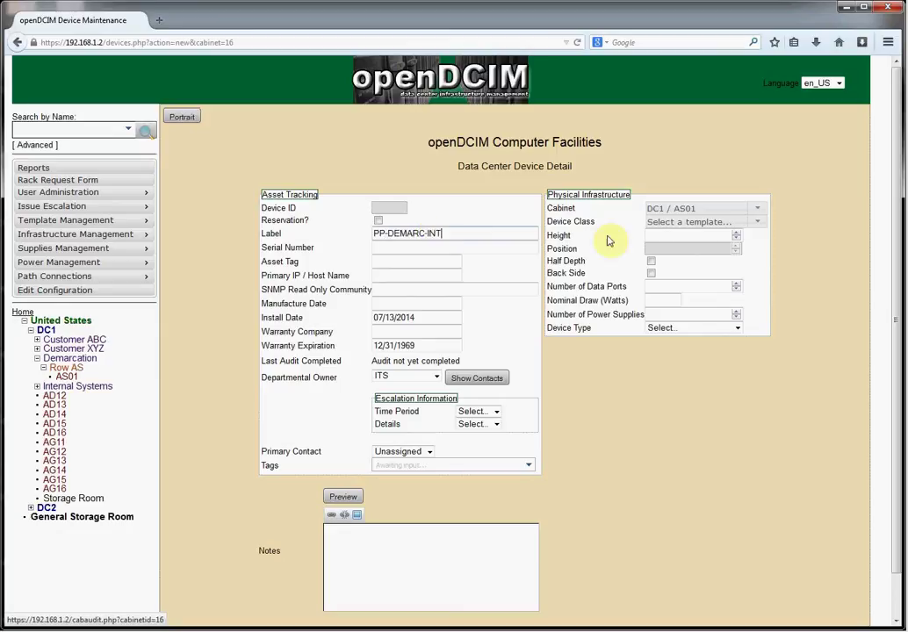
pyautogui.moveTo(736, 223); pyautogui.dragTo(739, 216)
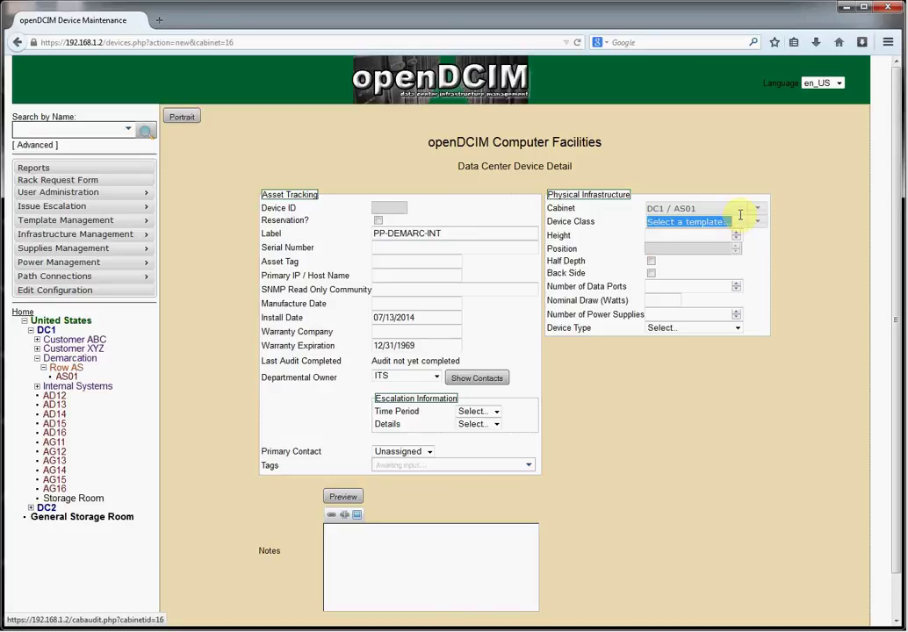
pyautogui.write('gener')
pyautogui.click(739, 235)
# Place the new patch panel at position 26 as a half-depth, front-side device, and create it
pyautogui.click(651, 263)
pyautogui.click(651, 275)
pyautogui.click(662, 249)
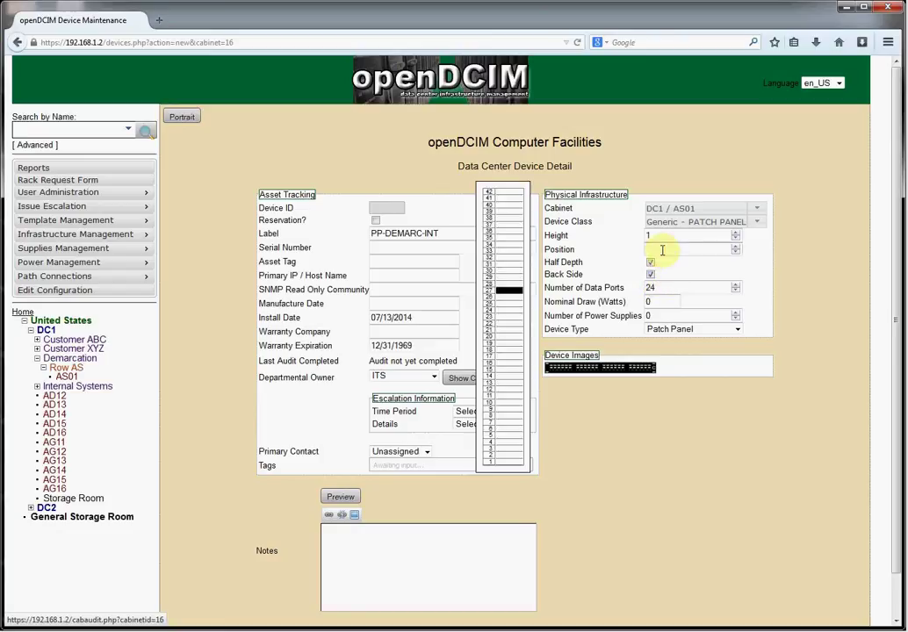
pyautogui.click(514, 301)
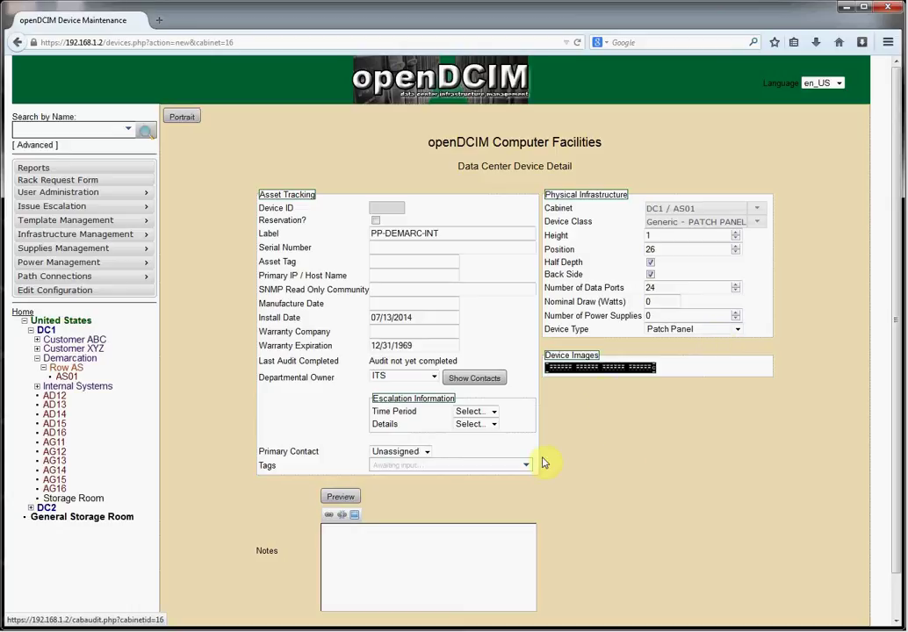
pyautogui.scroll(-1, 630, 458)
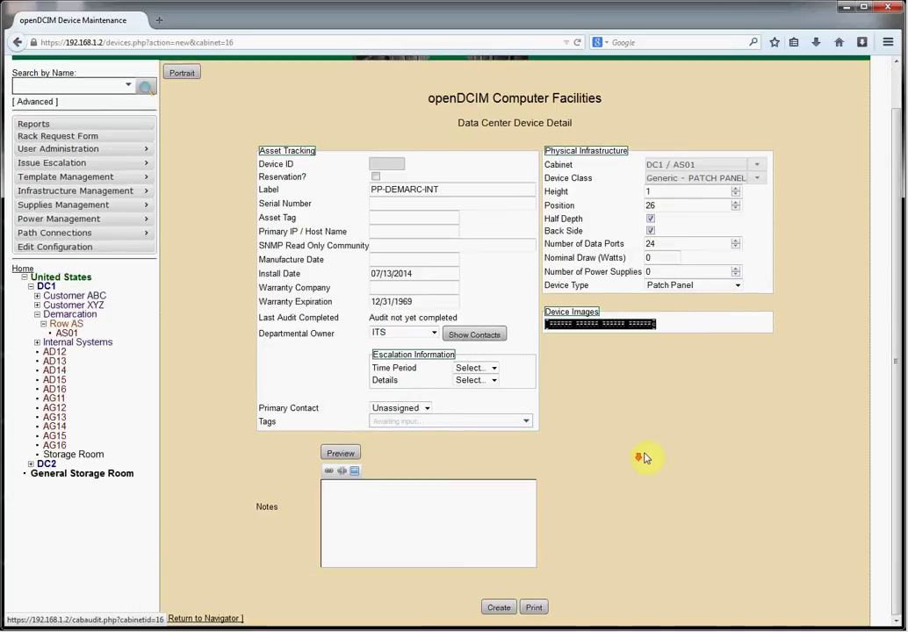
pyautogui.click(650, 231)
pyautogui.click(494, 608)
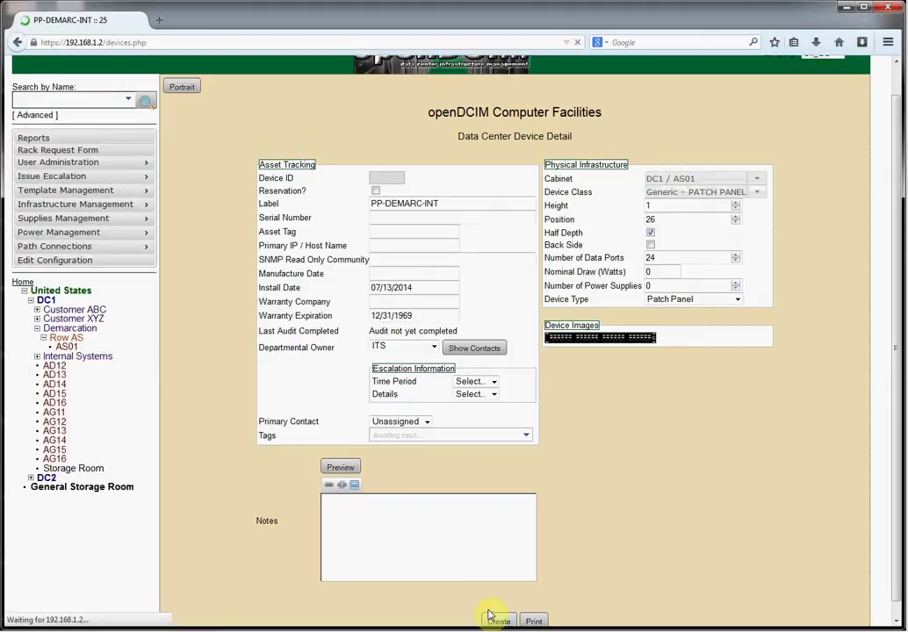
# Connect all back ports of PP-DEMARC-INT to [AN01] PP-INT-DEMARC, overriding existing connections, and update the device
pyautogui.scroll(-5, 793, 388)
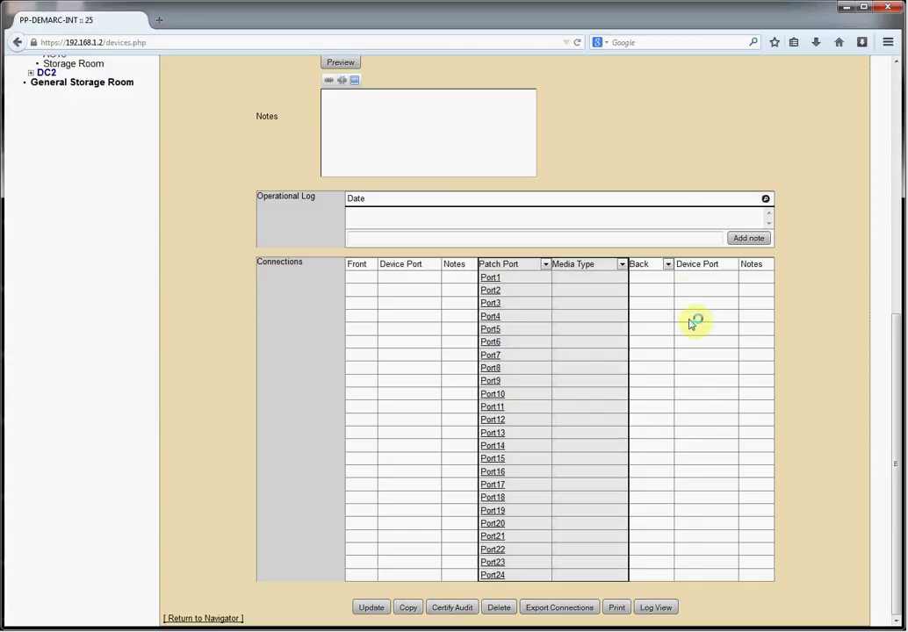
pyautogui.click(669, 265)
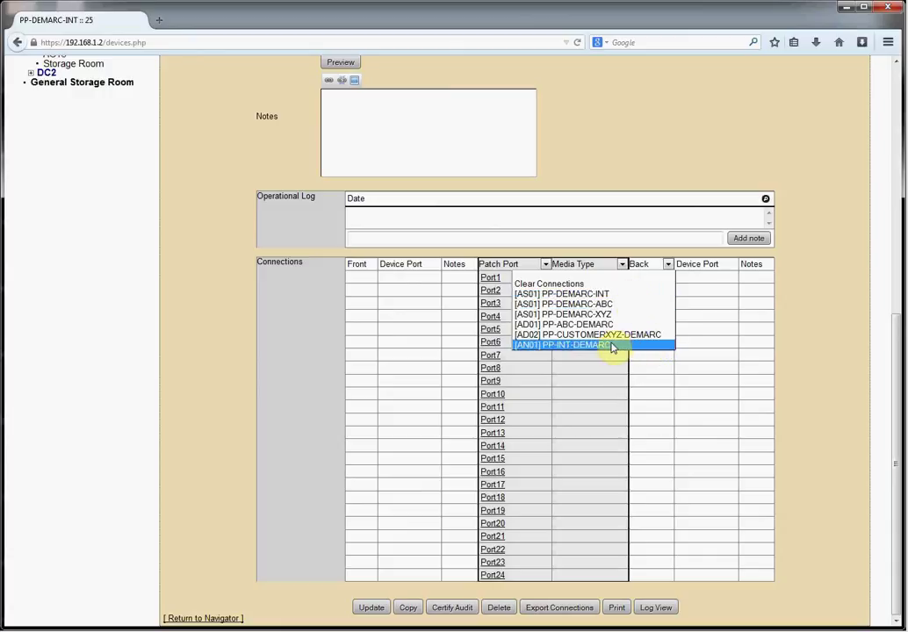
pyautogui.click(612, 346)
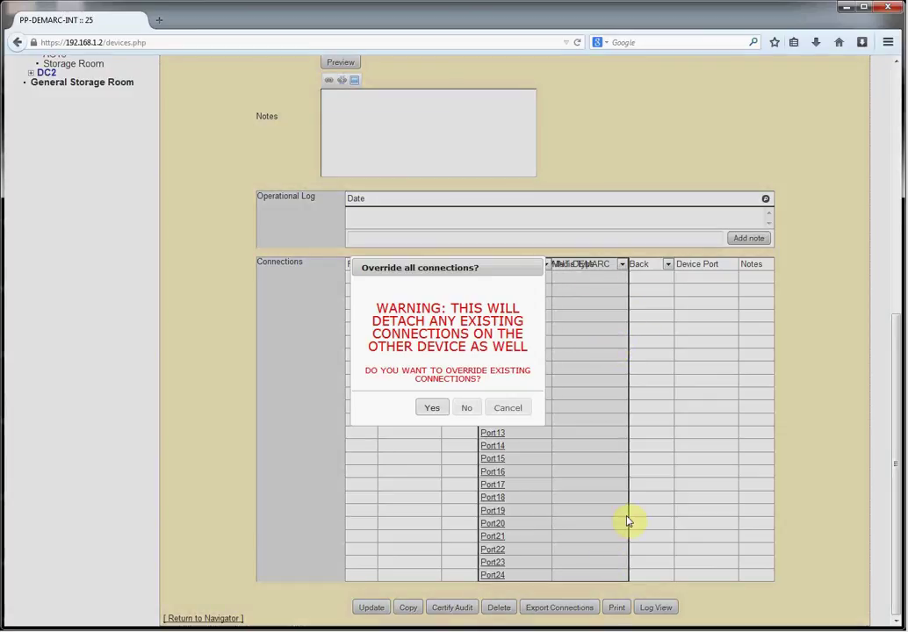
pyautogui.click(433, 409)
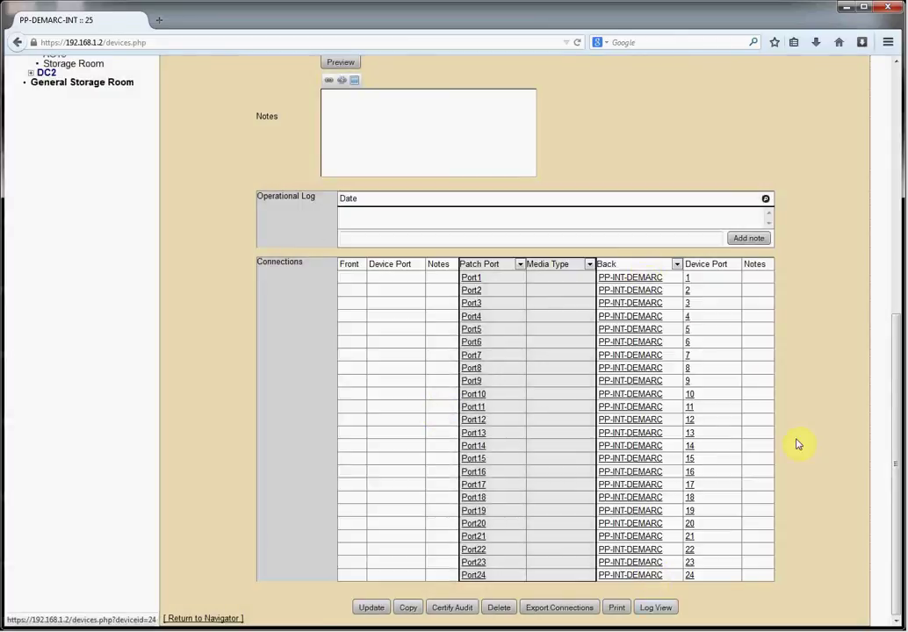
pyautogui.scroll(5, 812, 426)
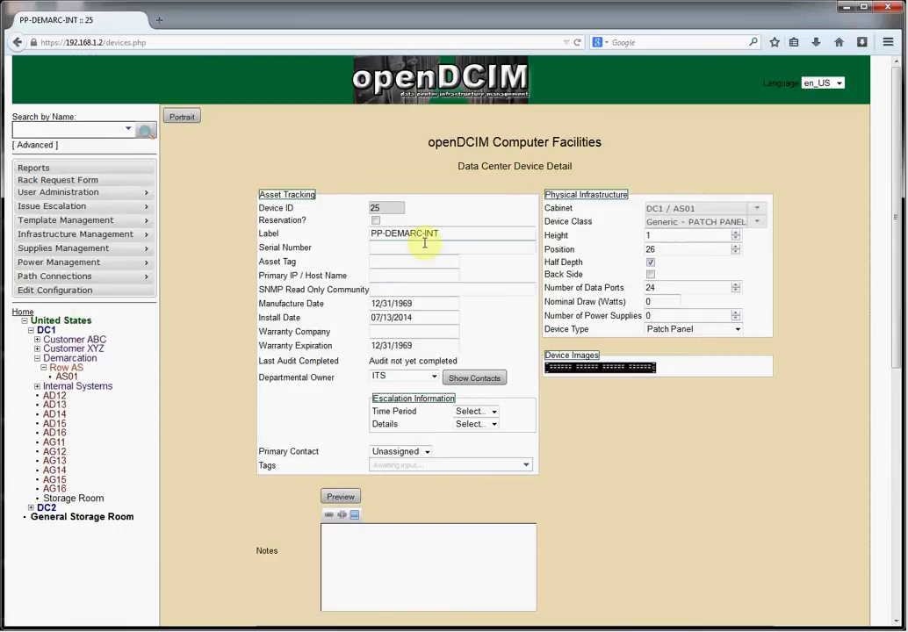
pyautogui.scroll(-5, 821, 446)
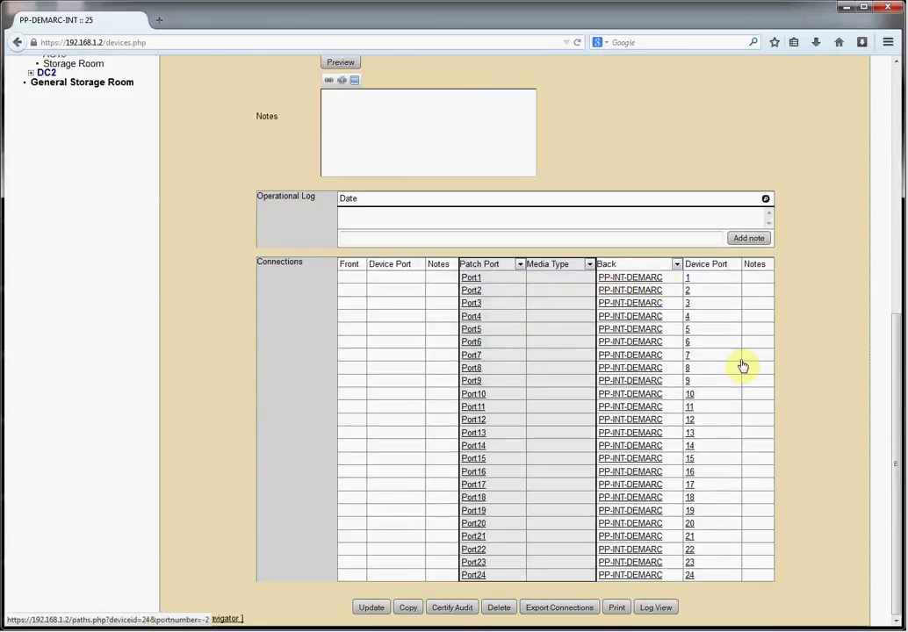
pyautogui.click(373, 607)
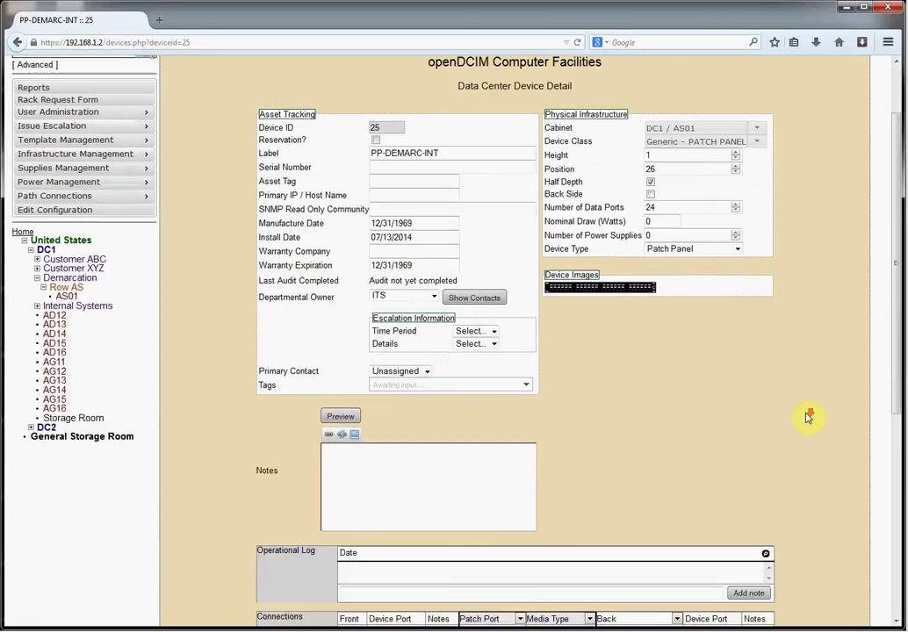
# Check the back connections of PP-DEMARC-INT and PP-INT-DEMARC, and return to the cabinet AN01 inventory
pyautogui.scroll(-4, 809, 419)
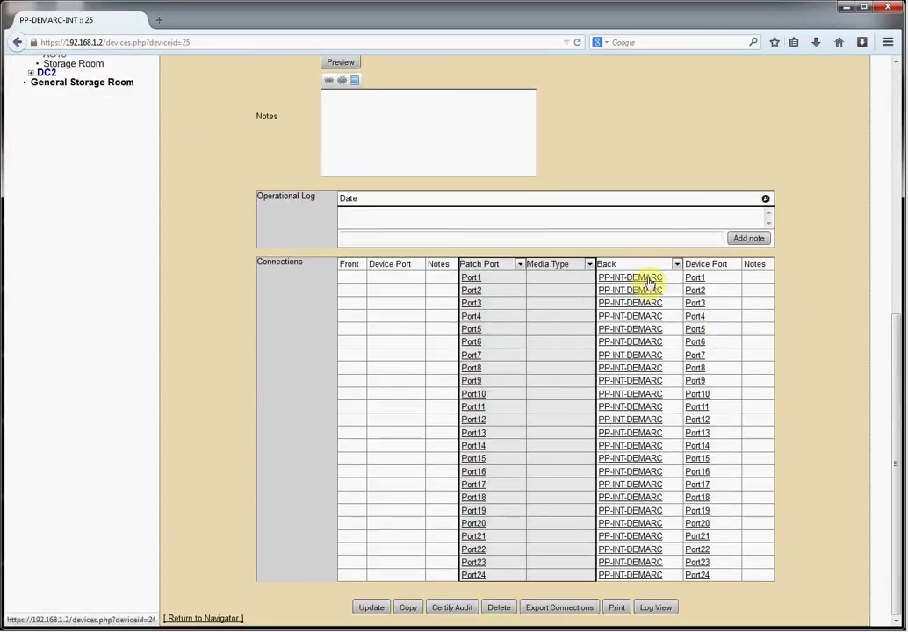
pyautogui.click(647, 279)
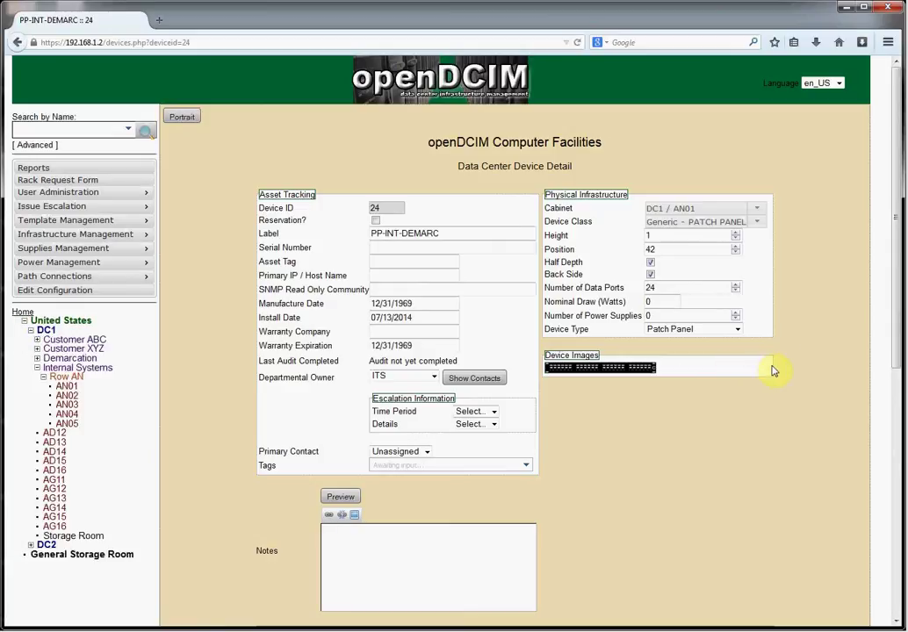
pyautogui.scroll(-5, 790, 367)
pyautogui.scroll(6, 790, 365)
pyautogui.scroll(-2, 782, 263)
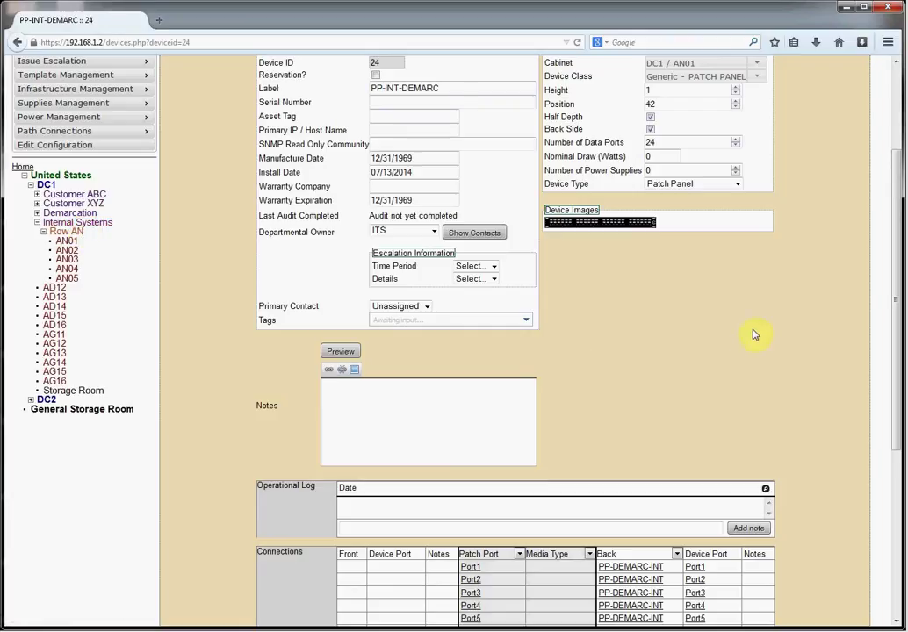
pyautogui.scroll(-5, 744, 329)
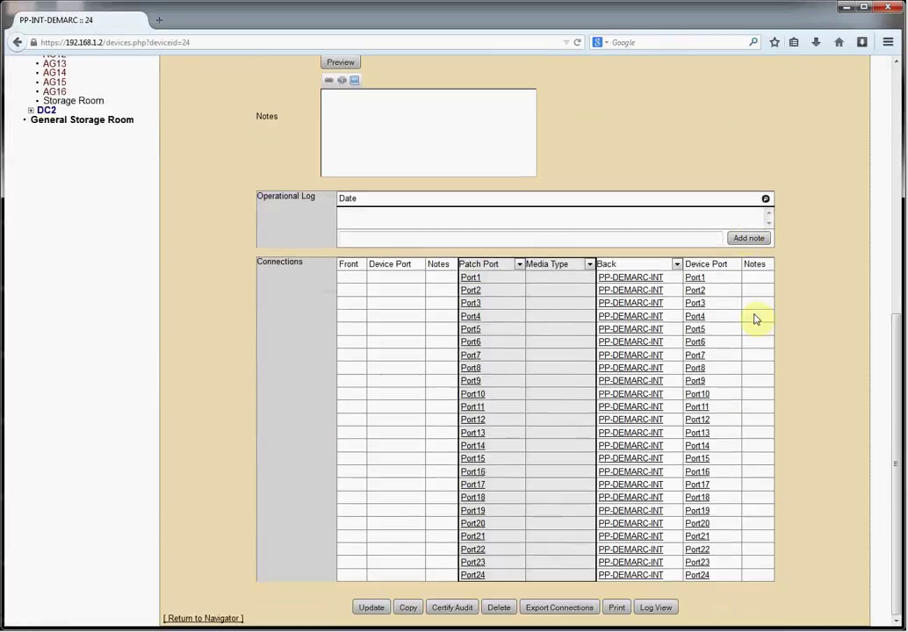
pyautogui.click(224, 620)
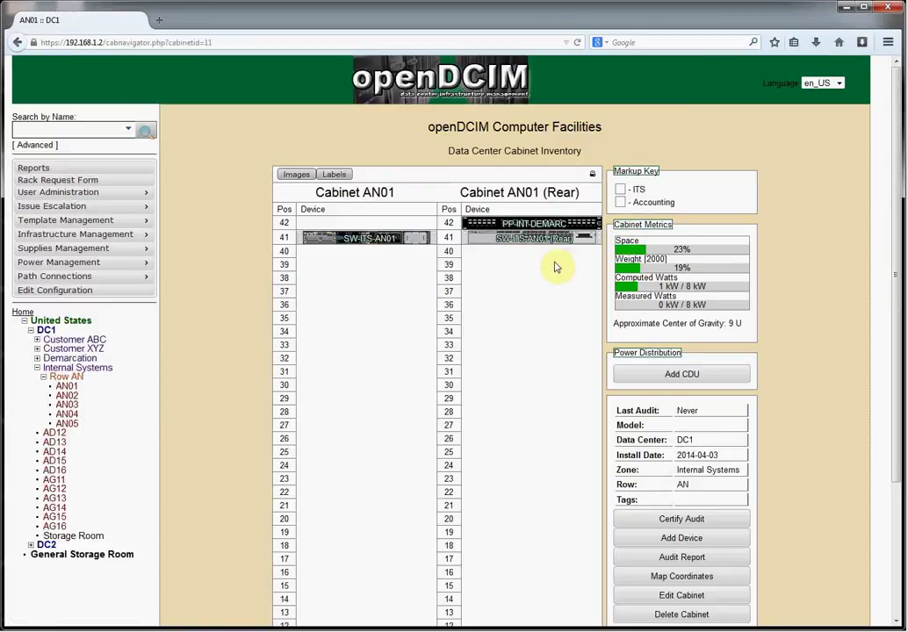
# Start making a path connection, with data center DC1 and cabinet AN01 for the initial device
pyautogui.moveTo(524, 247)
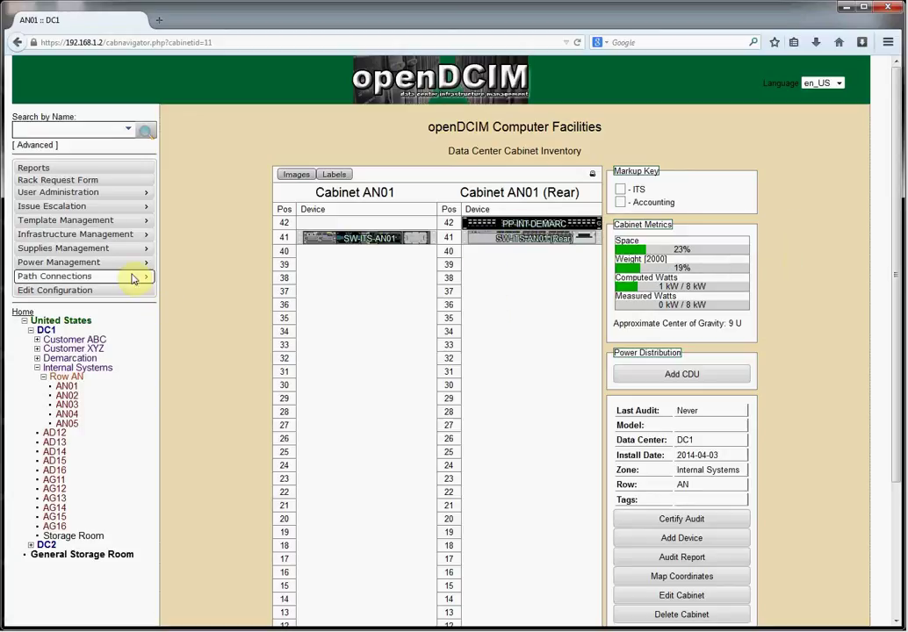
pyautogui.moveTo(134, 281)
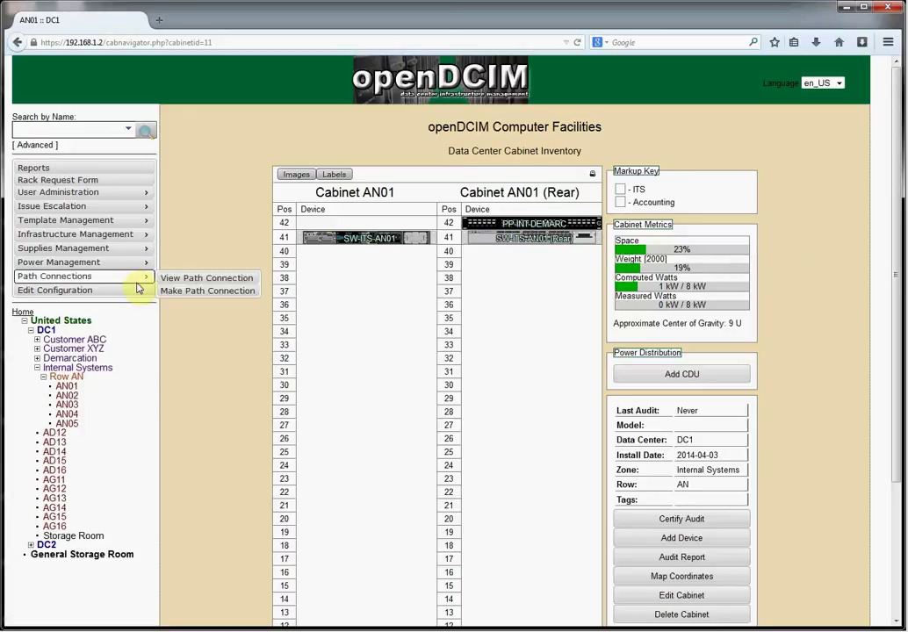
pyautogui.click(215, 290)
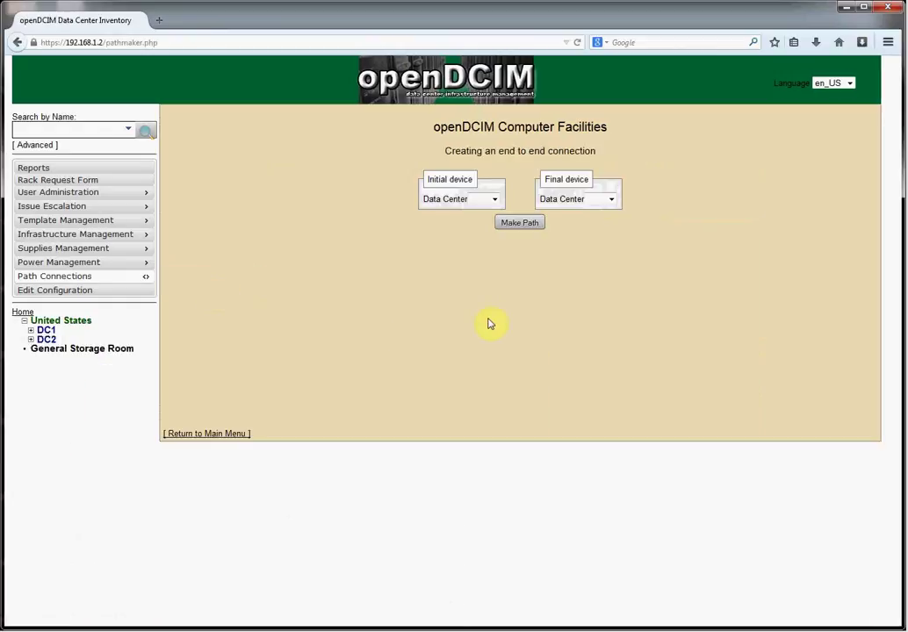
pyautogui.click(496, 201)
pyautogui.click(485, 219)
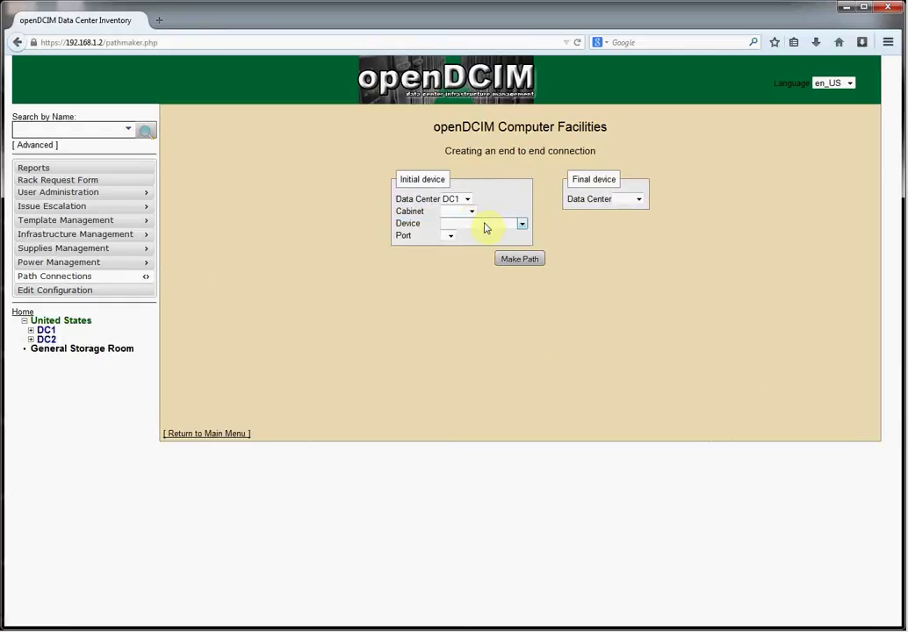
pyautogui.click(472, 213)
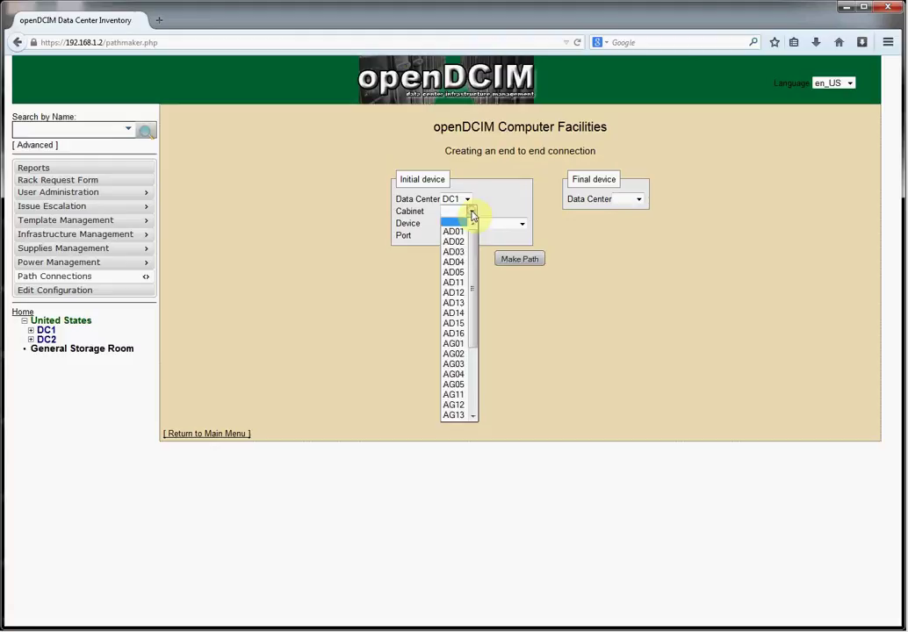
pyautogui.scroll(-1, 460, 347)
pyautogui.scroll(-2, 463, 347)
pyautogui.click(464, 359)
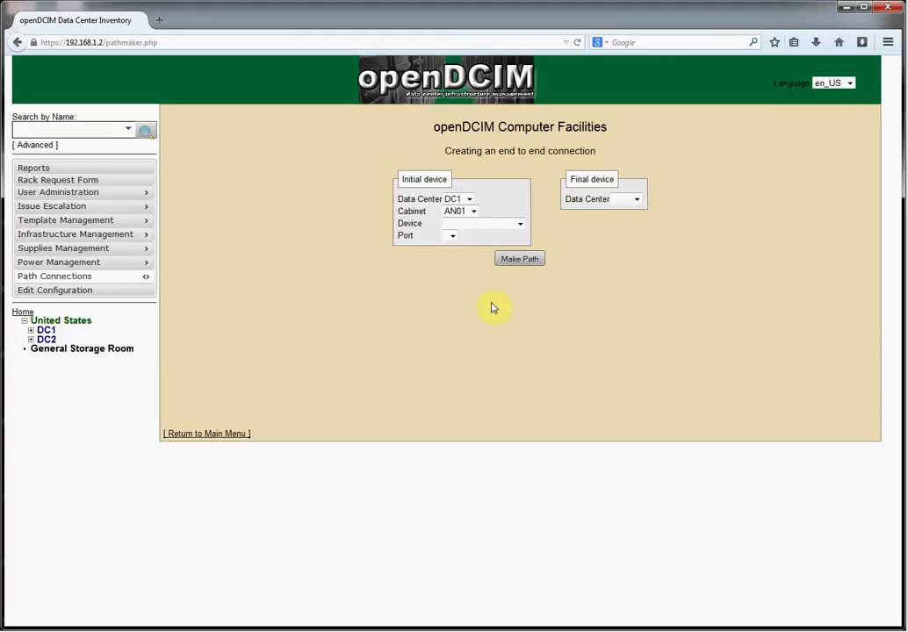
# Choose SW-ITS-AN01 as the path's initial device, with port Gi/24
pyautogui.click(518, 227)
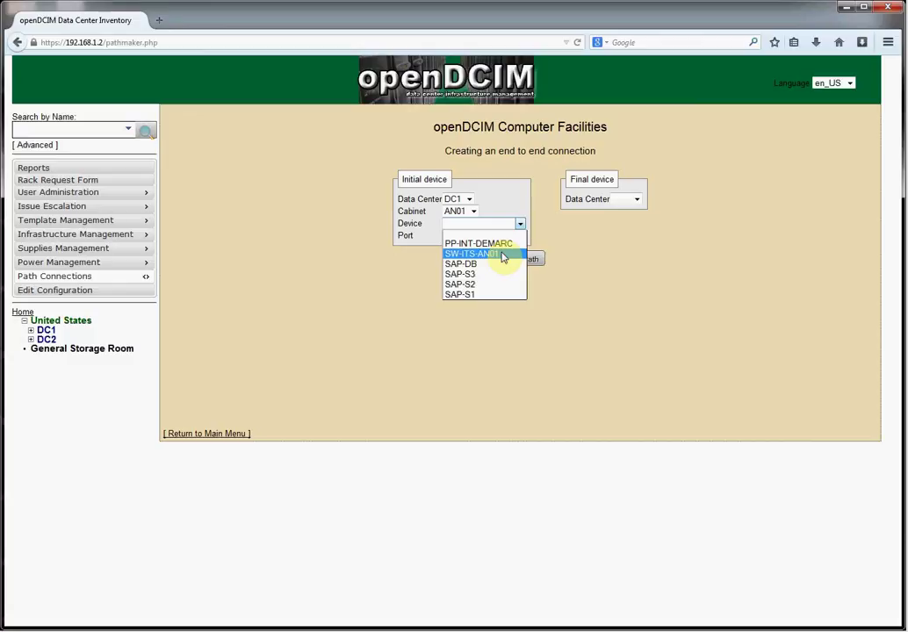
pyautogui.click(504, 256)
pyautogui.click(472, 236)
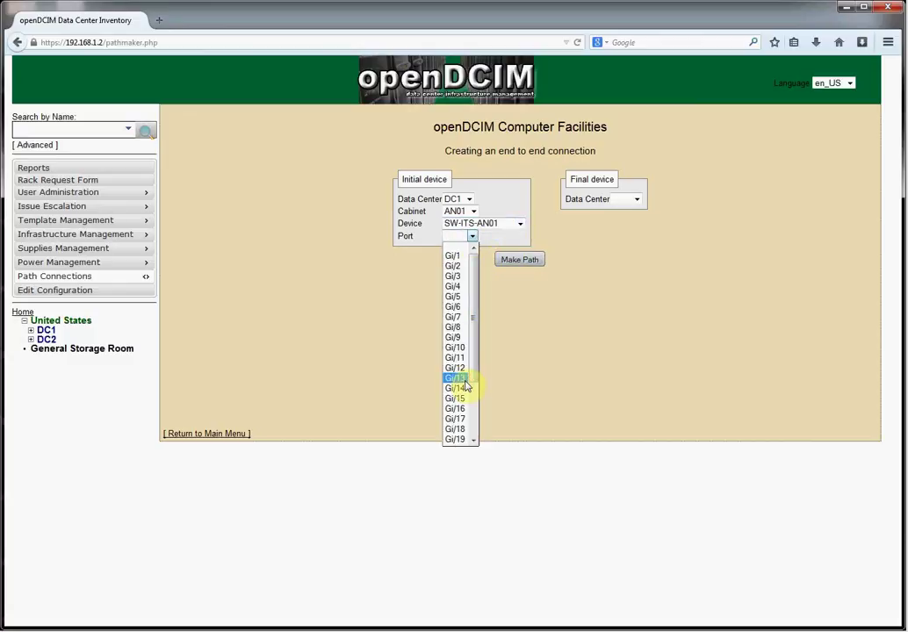
pyautogui.scroll(-2, 464, 385)
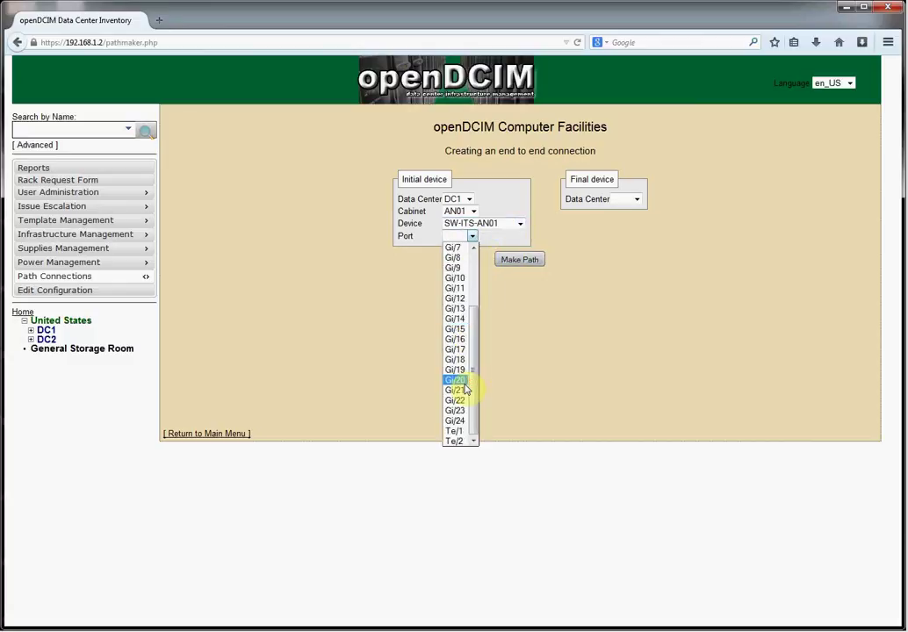
pyautogui.click(460, 423)
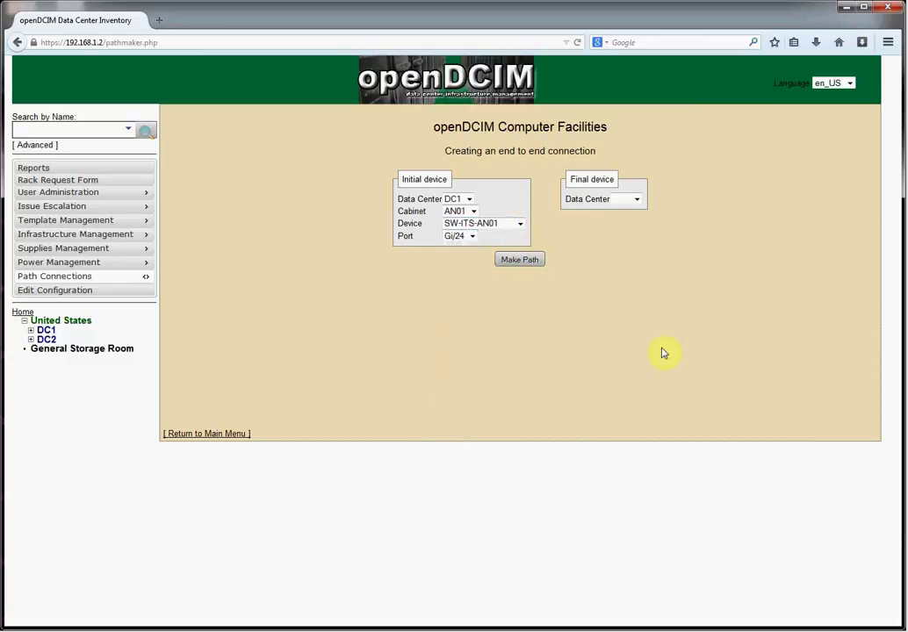
# Set the path's final device to SW-DIST01 in cabinet AS01 of data center DC1
pyautogui.click(635, 199)
pyautogui.click(630, 219)
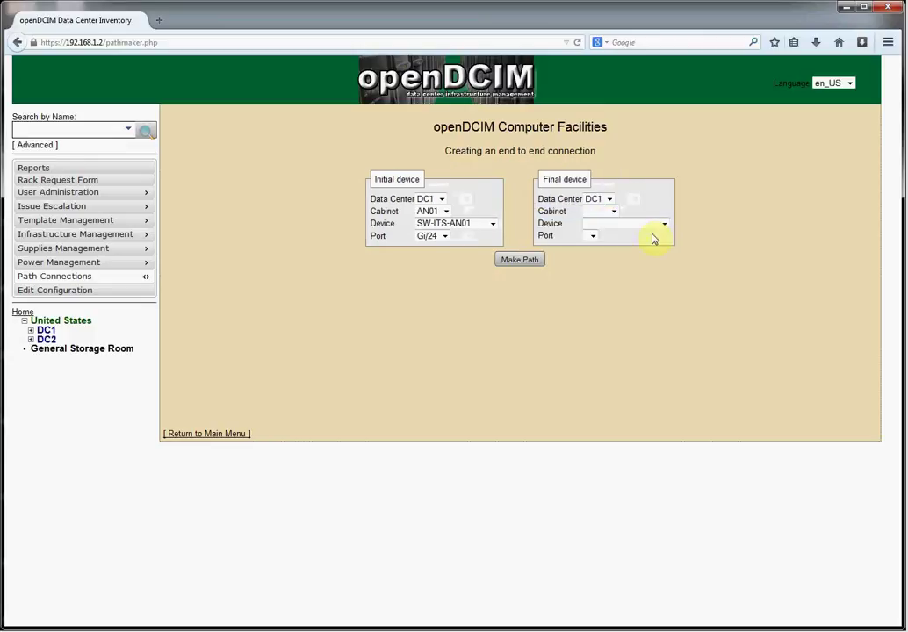
pyautogui.click(613, 212)
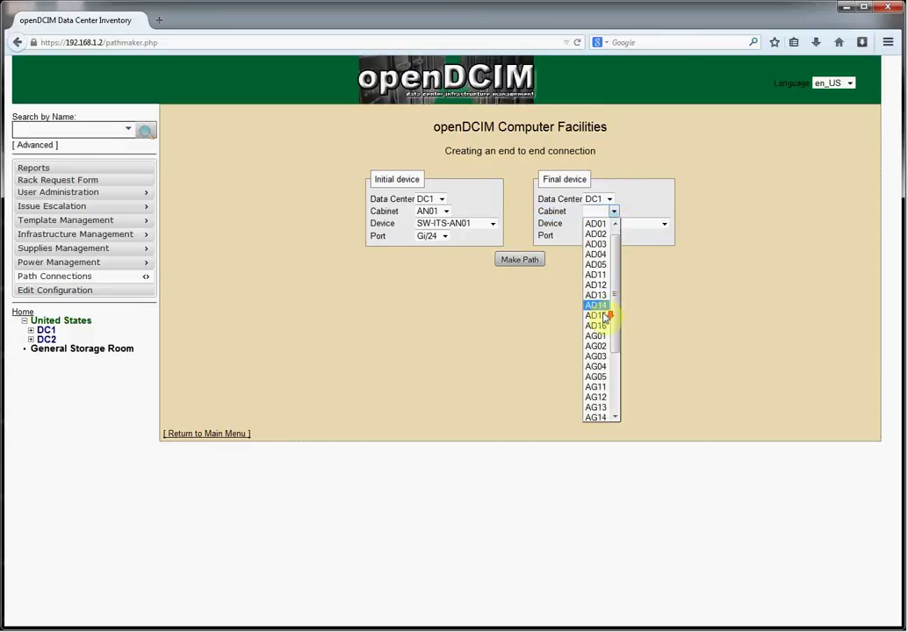
pyautogui.scroll(-3, 606, 321)
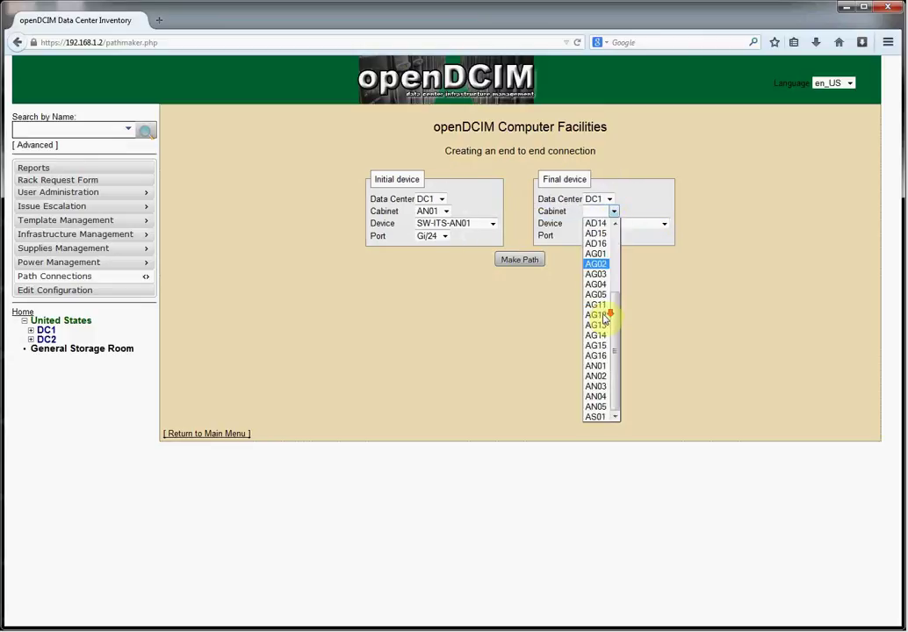
pyautogui.click(597, 417)
pyautogui.click(665, 226)
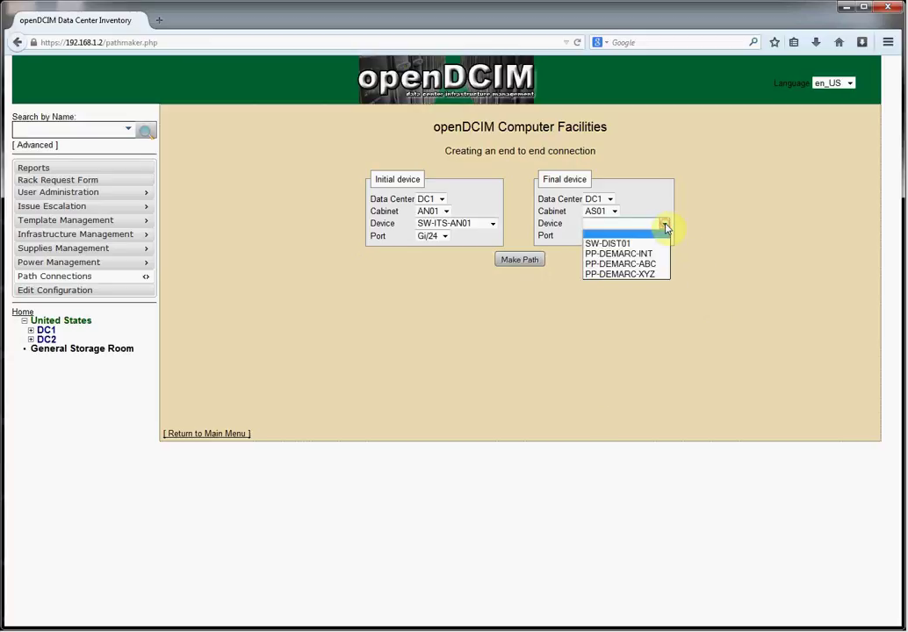
pyautogui.click(658, 241)
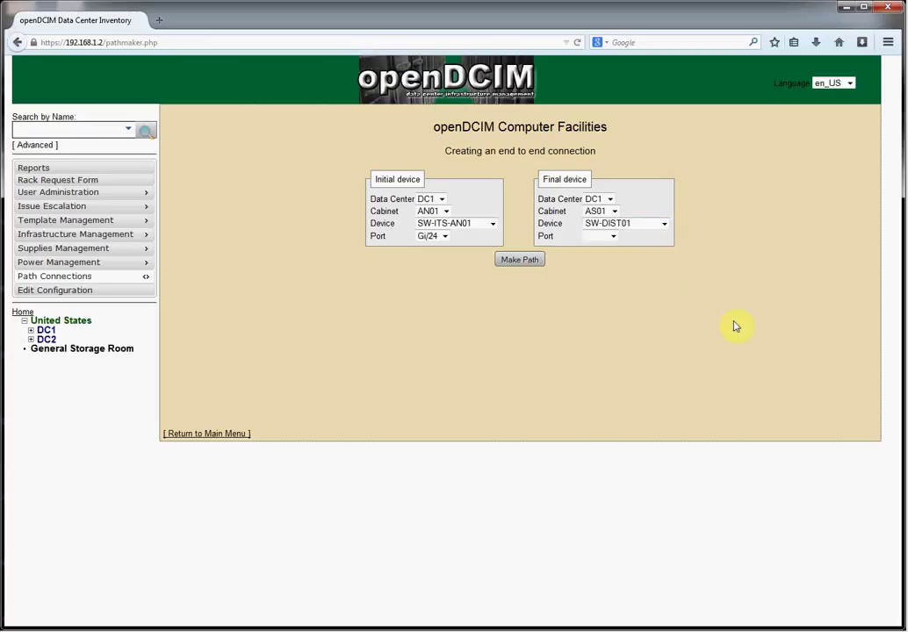
# Choose port Gi/9 for the final device and make the path
pyautogui.click(612, 236)
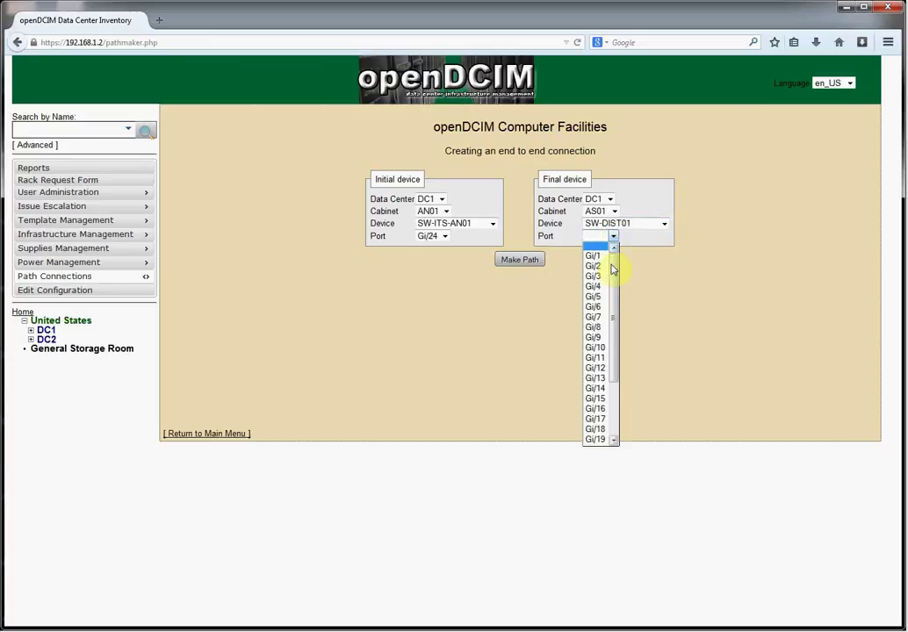
pyautogui.moveTo(613, 274)
pyautogui.mouseDown()
pyautogui.moveTo(624, 337)
pyautogui.moveTo(621, 280)
pyautogui.mouseUp()
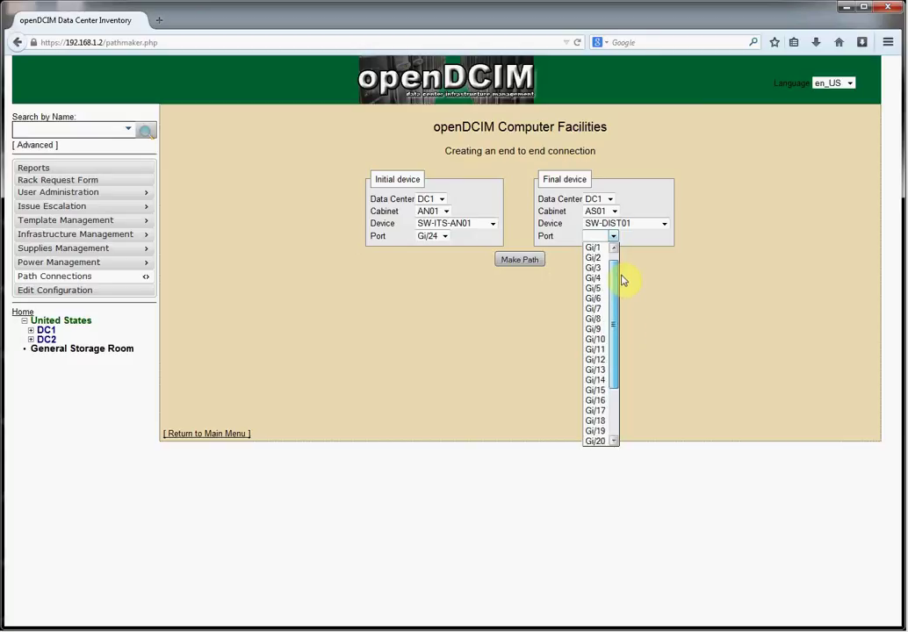
pyautogui.click(604, 330)
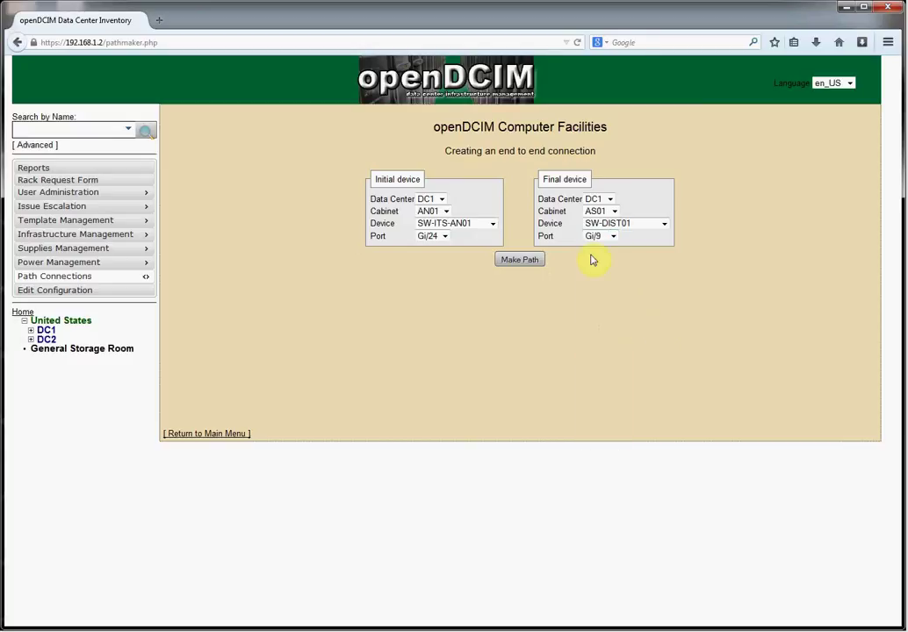
pyautogui.click(506, 263)
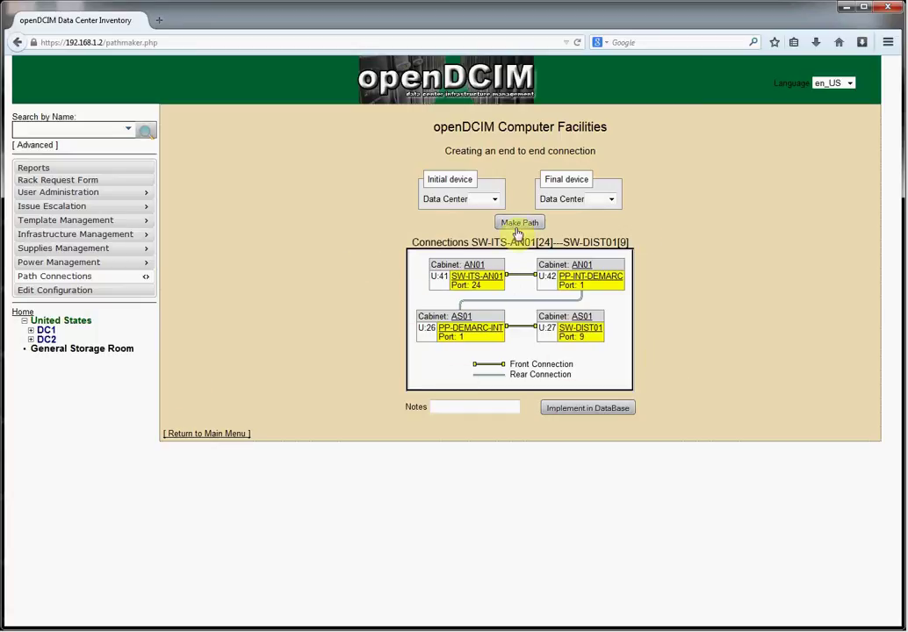
# Open the PP-INT-DEMARC patch panel in cabinet AN01 of DC1's Internal Systems zone
pyautogui.click(32, 332)
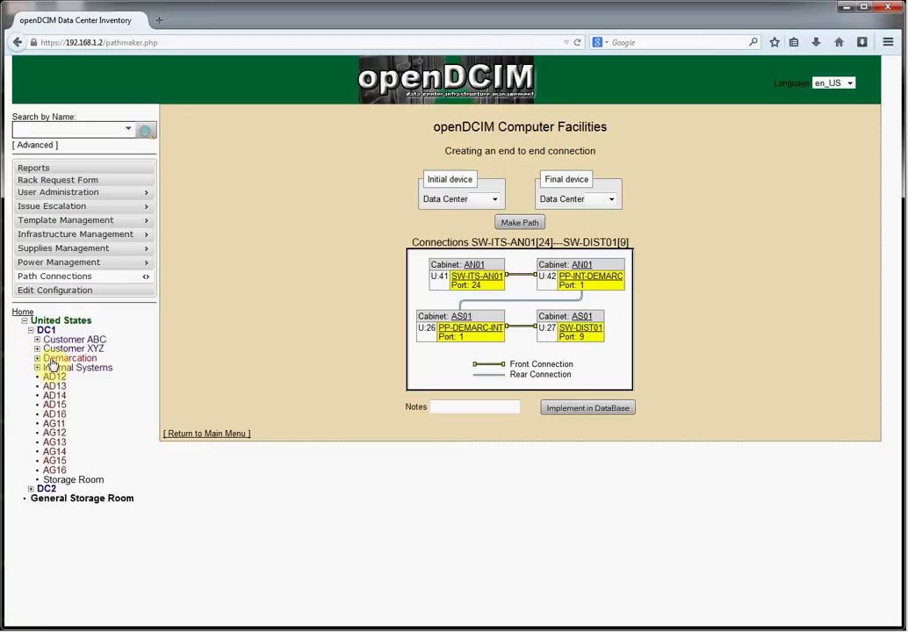
pyautogui.click(51, 369)
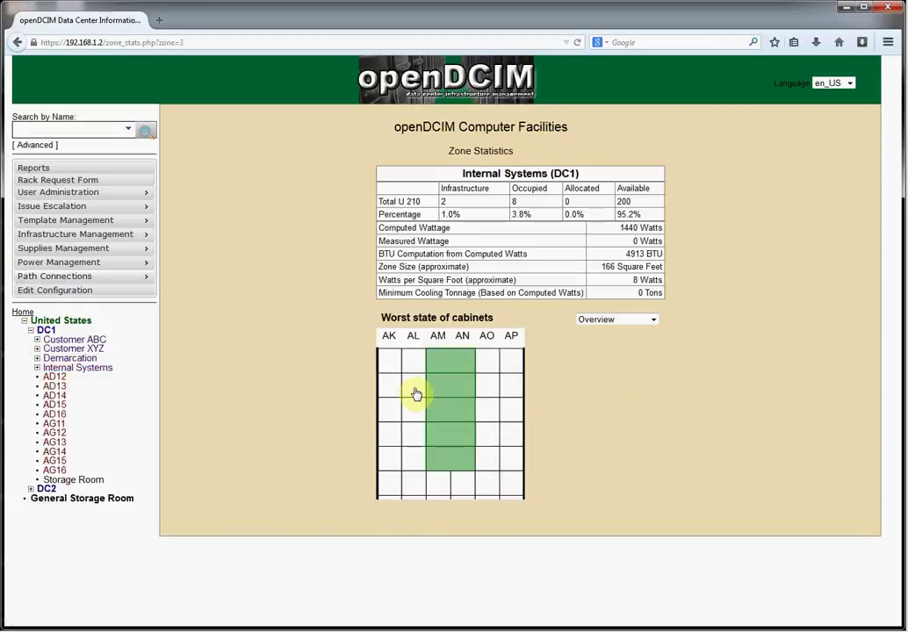
pyautogui.click(444, 373)
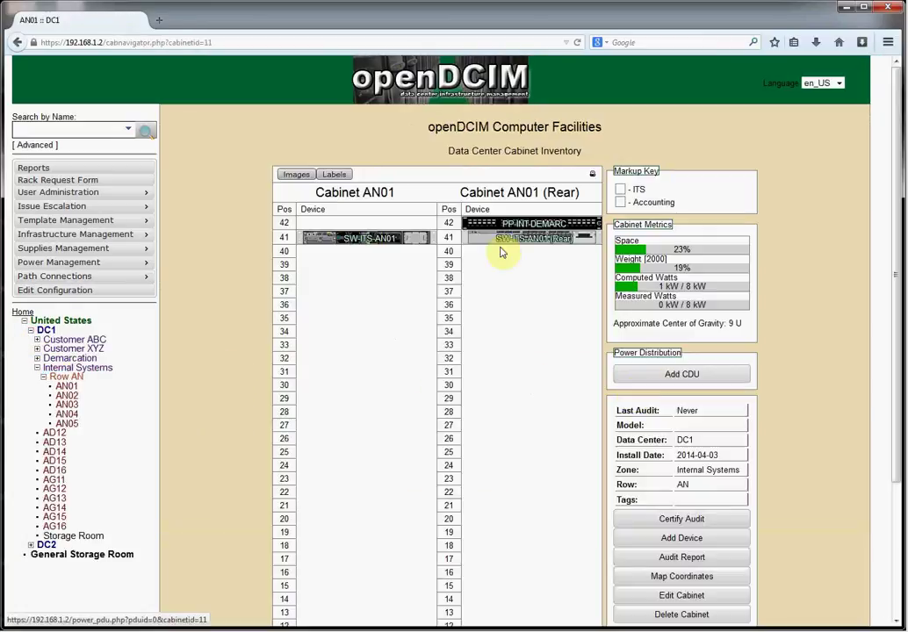
pyautogui.moveTo(525, 230)
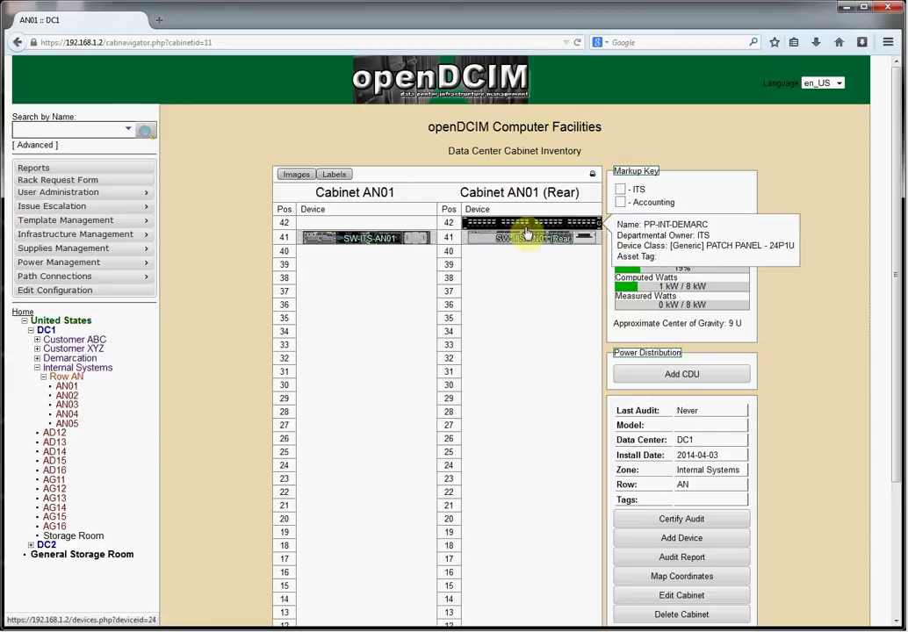
pyautogui.click(527, 227)
# Connect the front of PP-INT-DEMARC Port1 to SW-ITS-AN01 port Gi/24 with the note "Uplink to Internet", leaving the back connection unedited
pyautogui.scroll(-5, 772, 380)
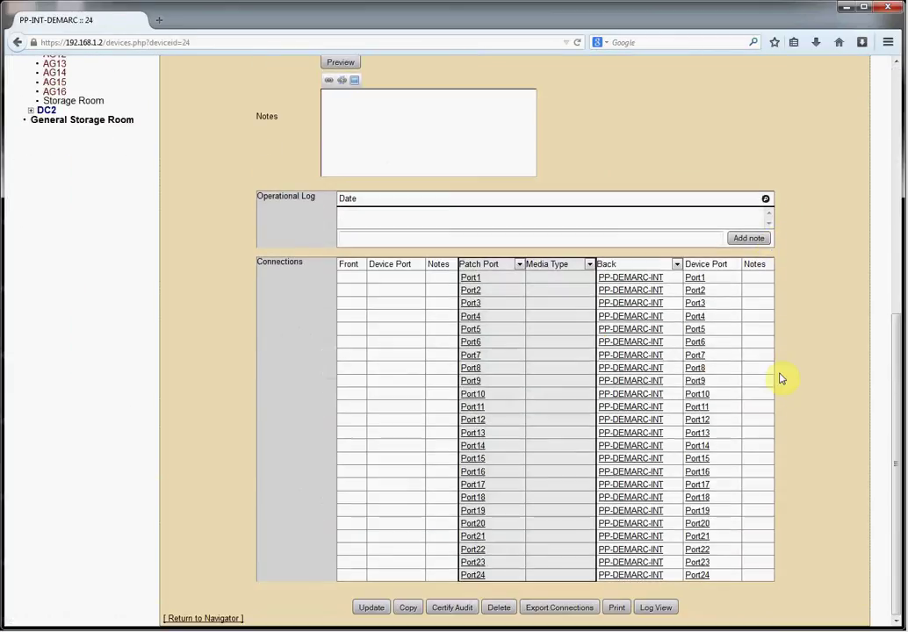
pyautogui.click(470, 278)
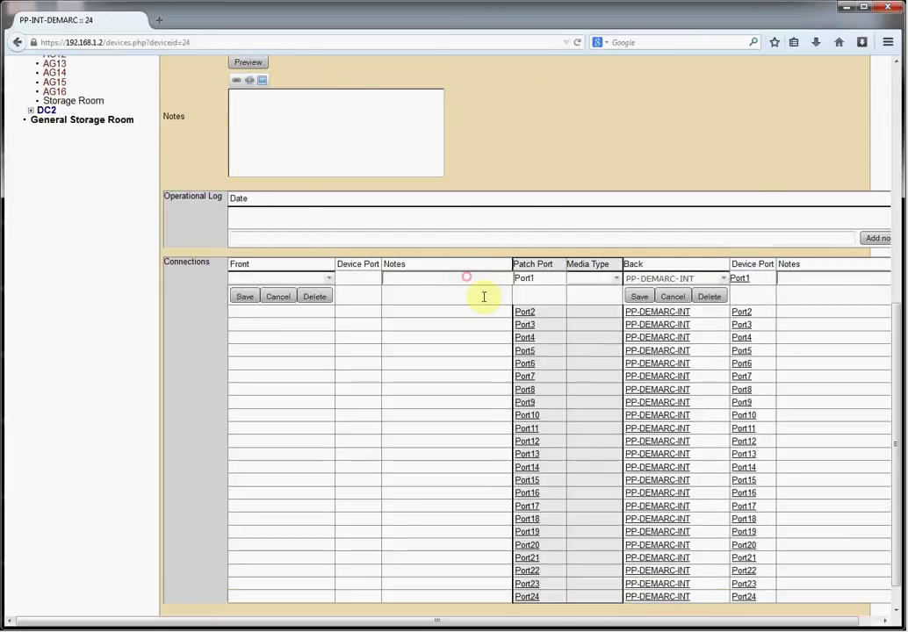
pyautogui.click(329, 279)
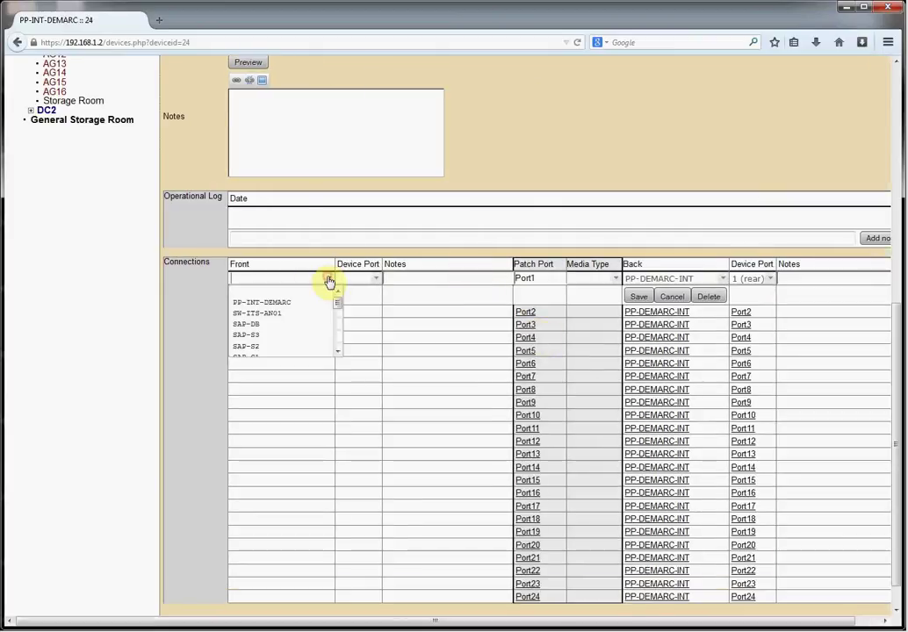
pyautogui.click(291, 313)
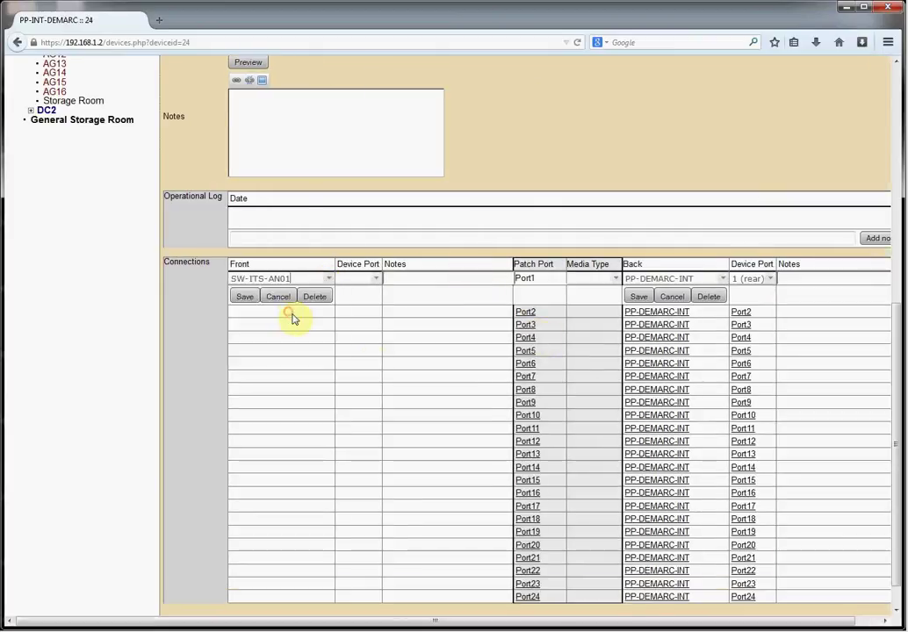
pyautogui.click(375, 279)
pyautogui.moveTo(384, 304)
pyautogui.mouseDown()
pyautogui.moveTo(392, 344)
pyautogui.moveTo(384, 298)
pyautogui.mouseUp()
pyautogui.scroll(-6, 378, 325)
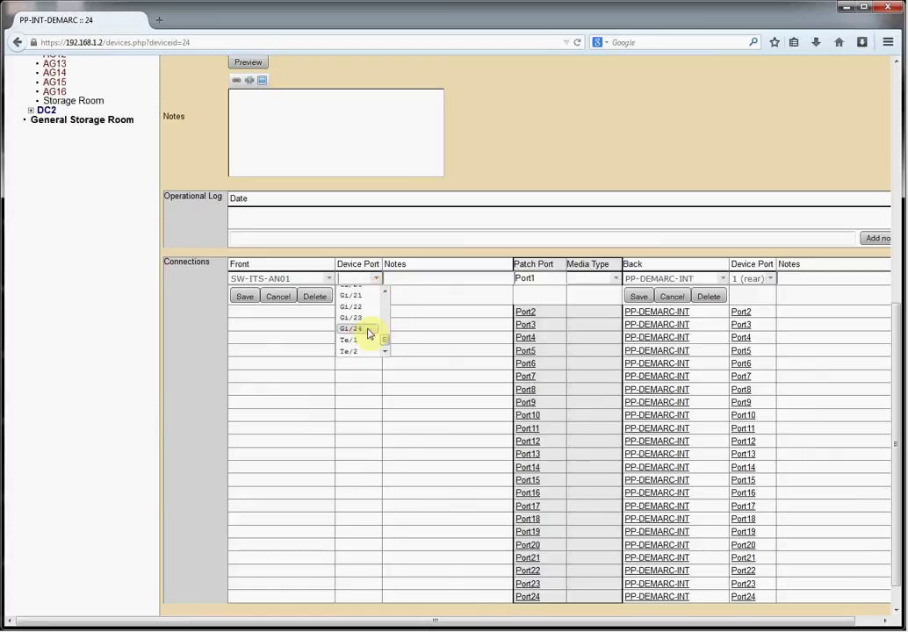
pyautogui.click(373, 329)
pyautogui.click(406, 277)
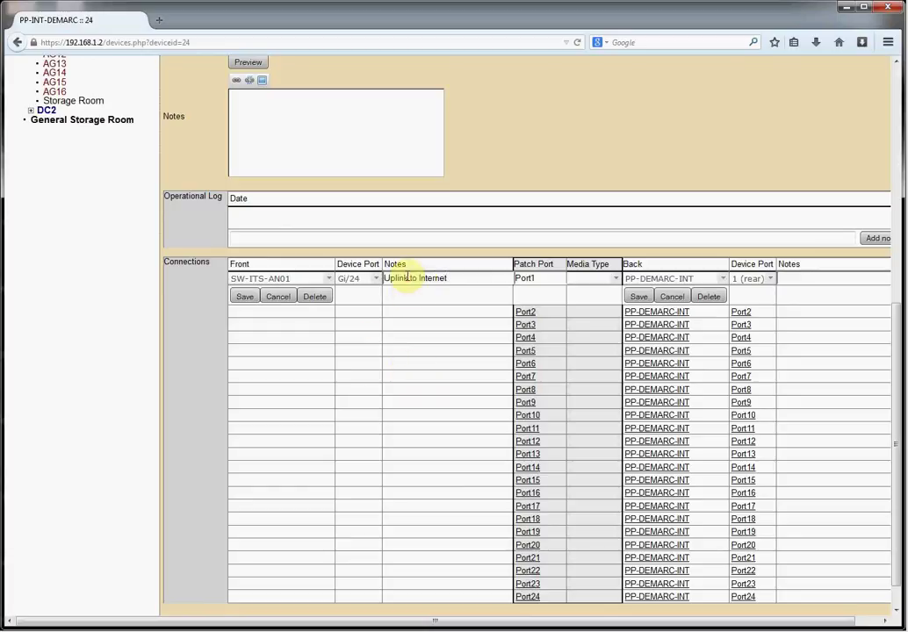
pyautogui.click(247, 297)
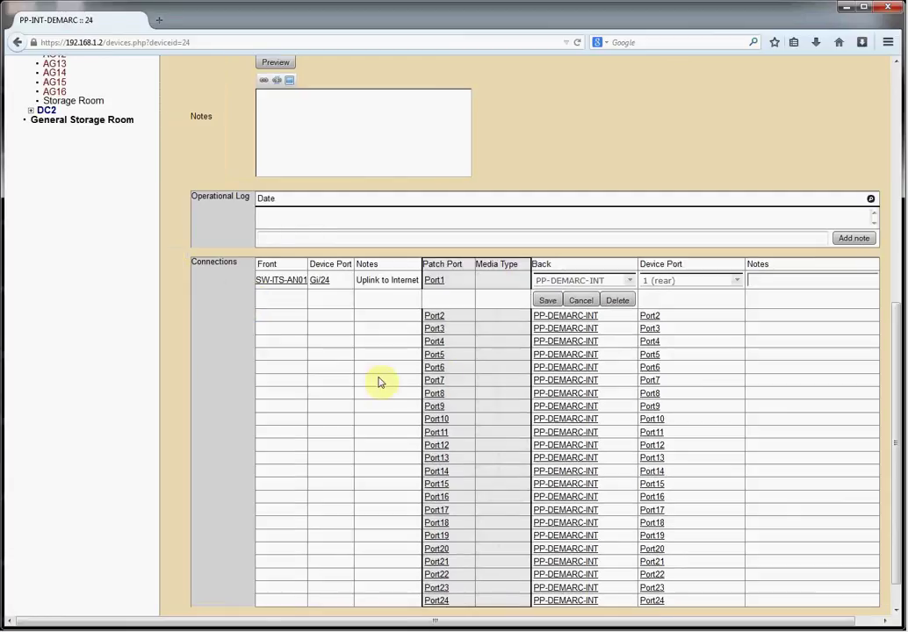
pyautogui.click(591, 301)
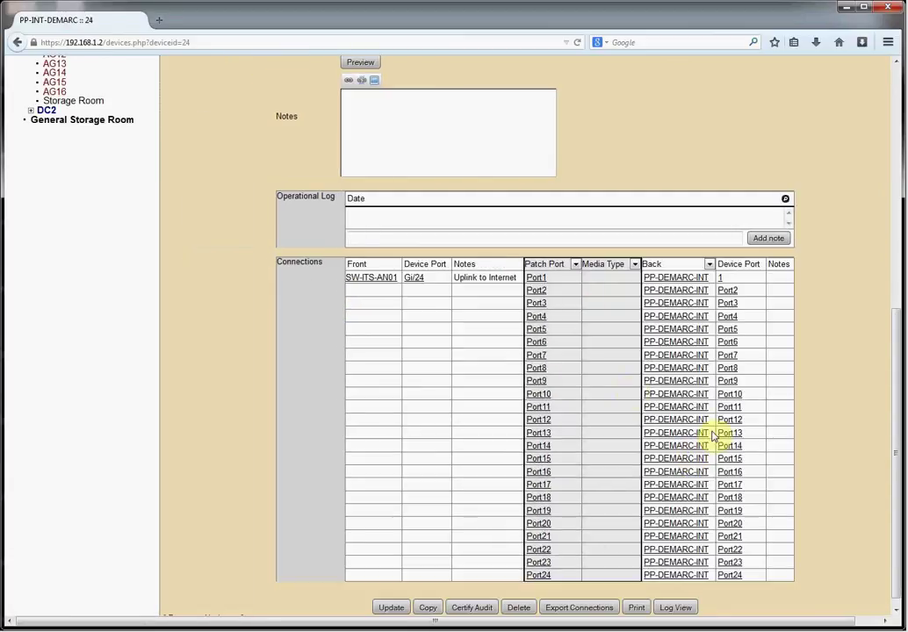
# Open SW-ITS-AN01 and examine the path diagram of its Gi/24 connection to PP-INT-DEMARC
pyautogui.click(378, 279)
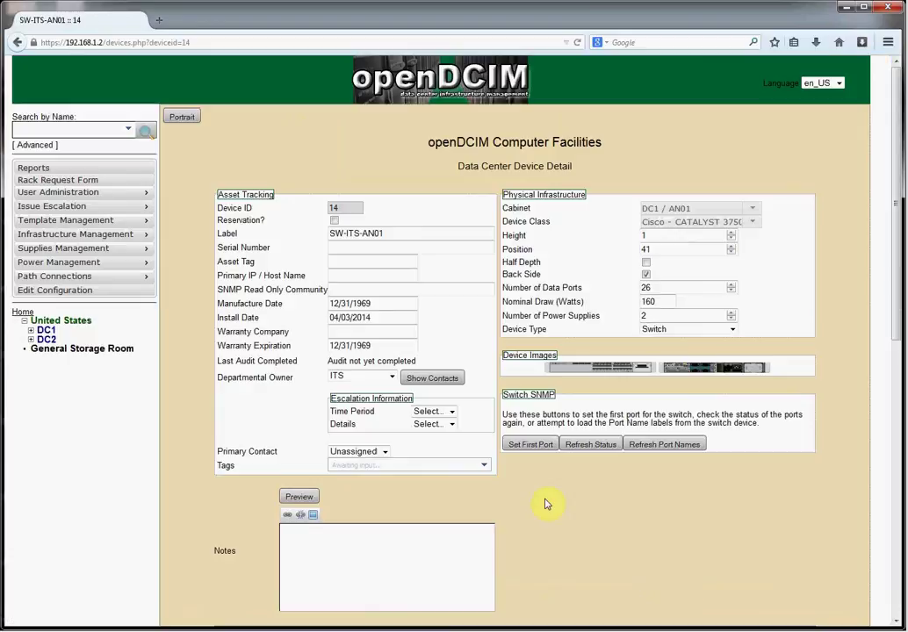
pyautogui.scroll(-10, 685, 507)
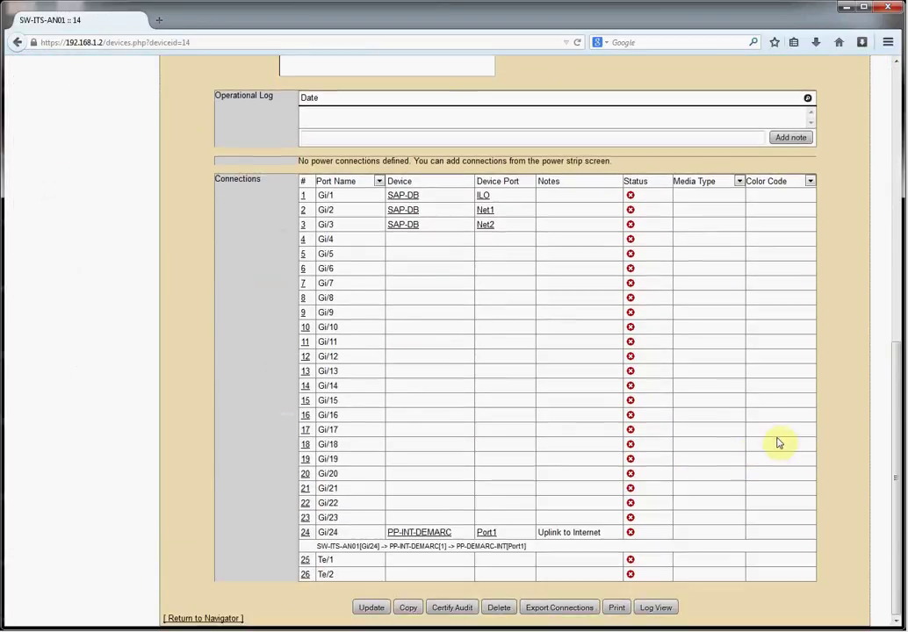
pyautogui.click(485, 536)
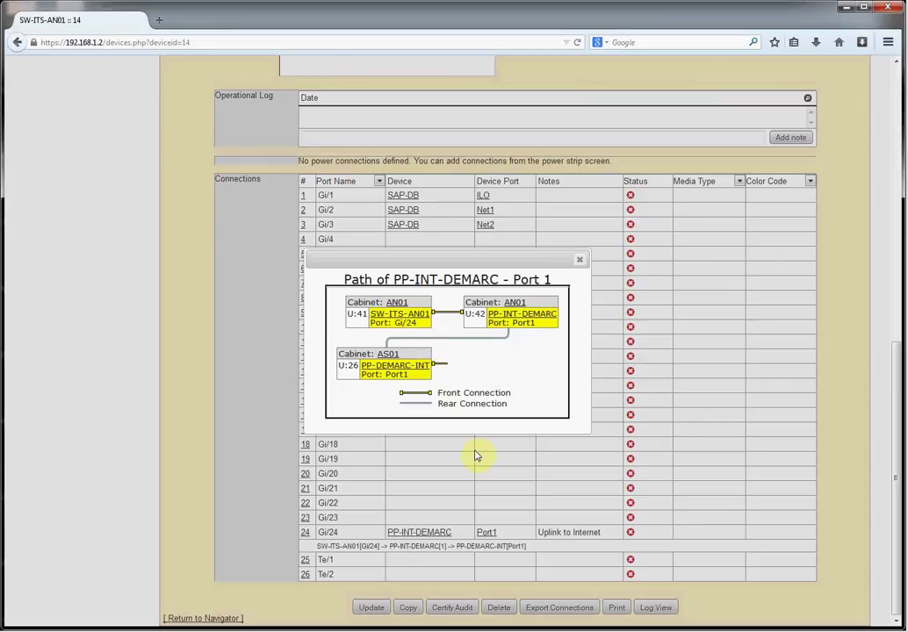
pyautogui.click(579, 261)
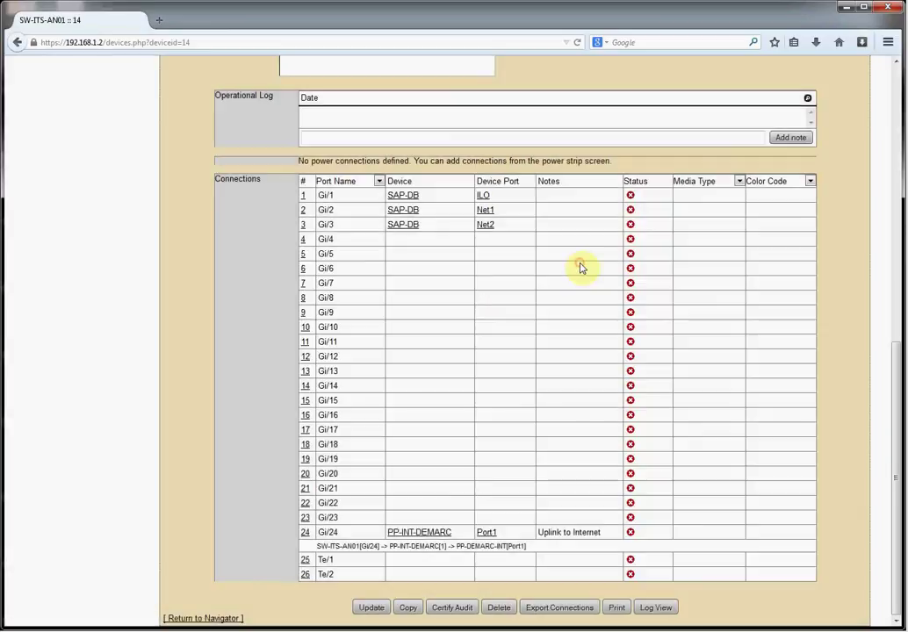
# Follow the Gi/24 connection to PP-INT-DEMARC and open PP-DEMARC-INT from the back connection of Port1
pyautogui.scroll(5, 606, 417)
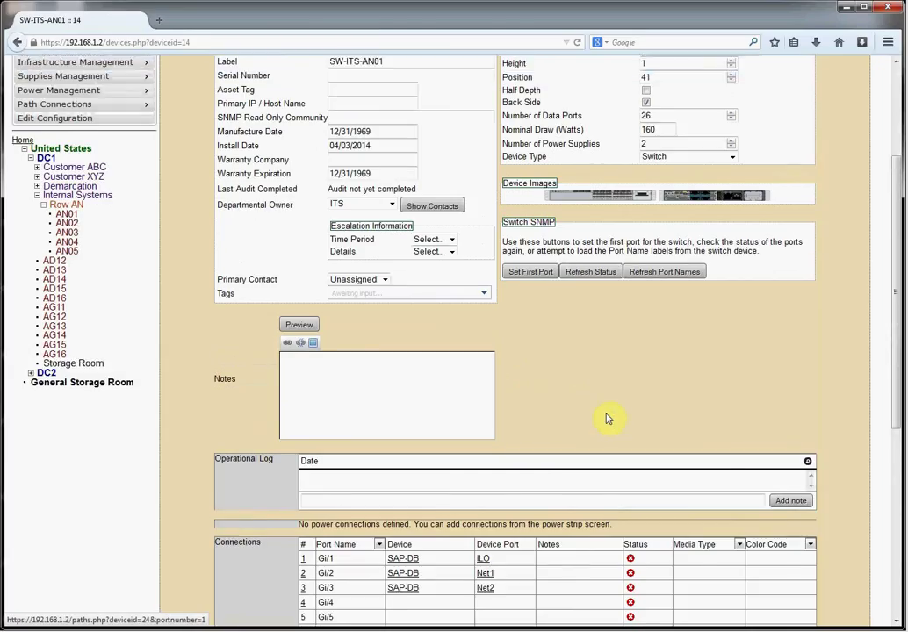
pyautogui.scroll(-4, 606, 420)
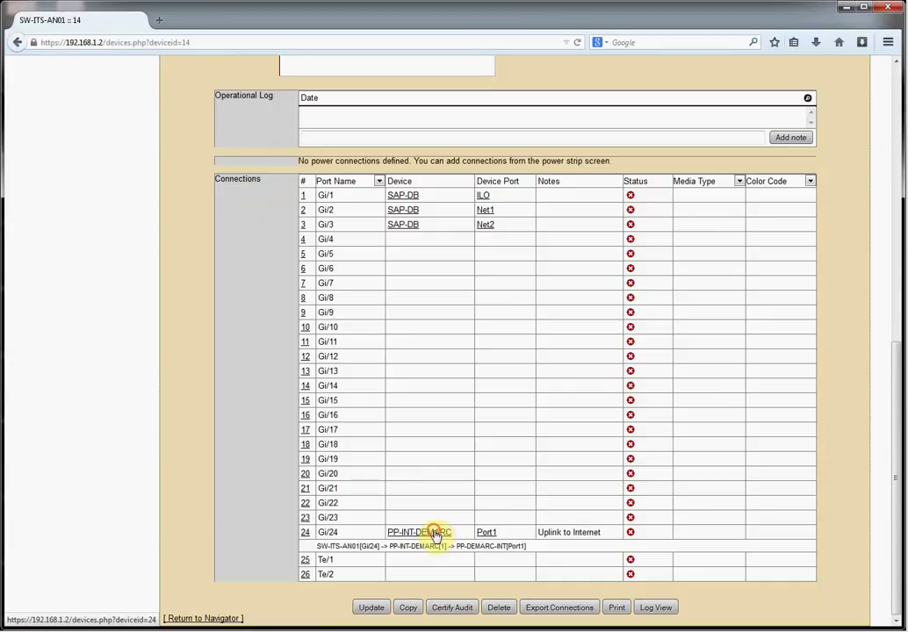
pyautogui.click(434, 533)
pyautogui.scroll(-5, 882, 327)
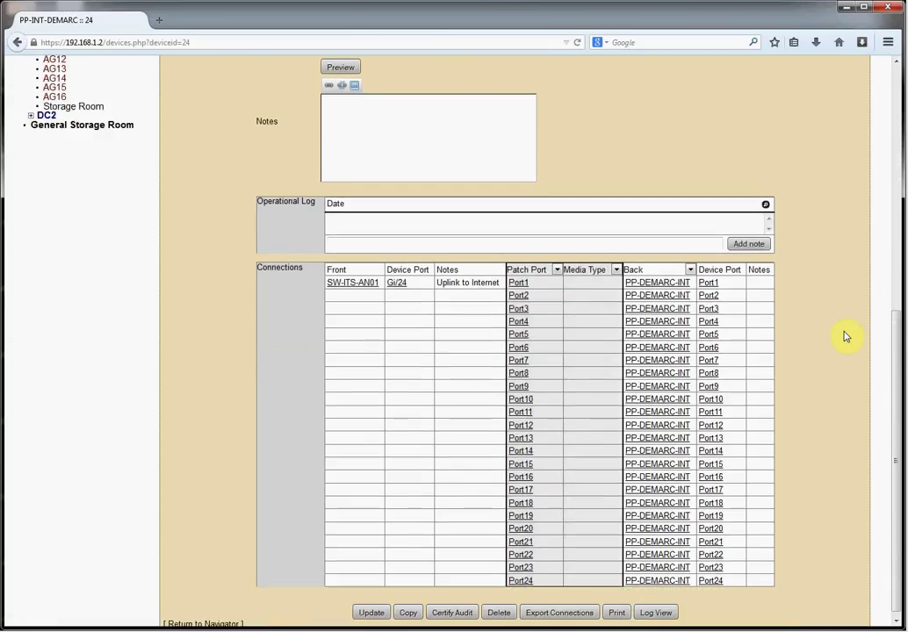
pyautogui.click(646, 281)
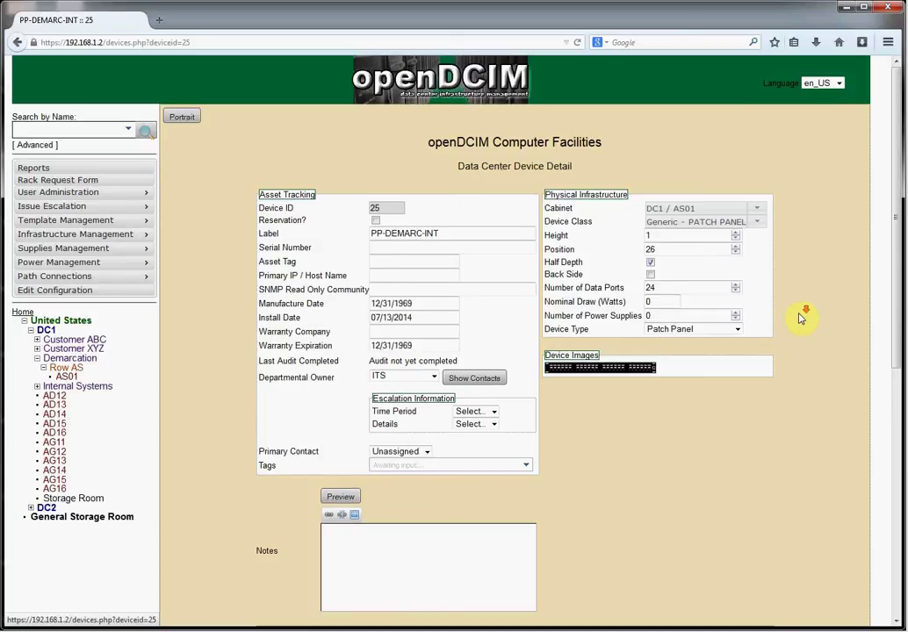
# Connect the front of PP-DEMARC-INT Port1 to SW-DIST01 port Gi/2 with the note "Uplink to Internal Systems", leaving the back connection unedited
pyautogui.scroll(-4, 800, 320)
pyautogui.scroll(-1, 800, 319)
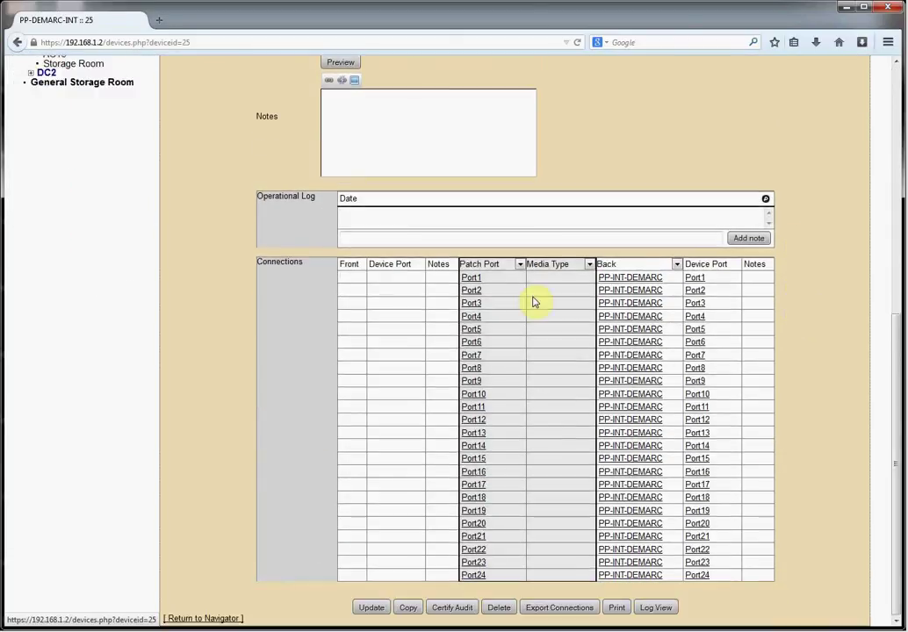
pyautogui.click(467, 277)
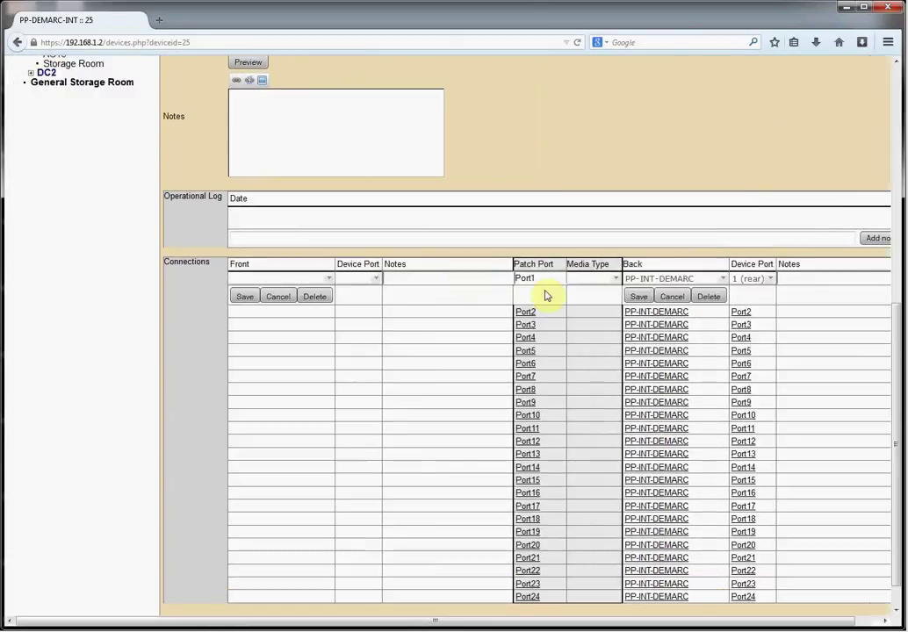
pyautogui.click(327, 282)
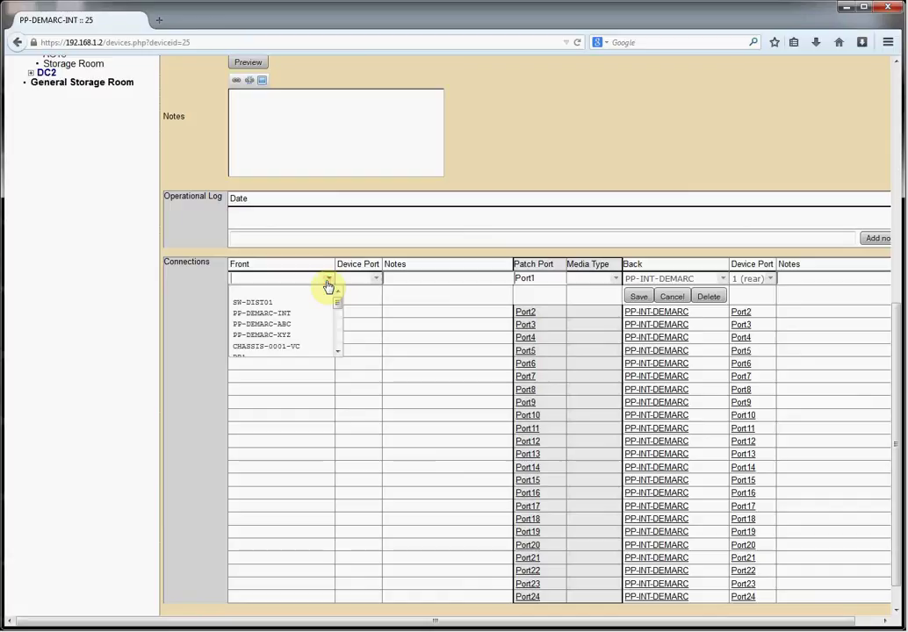
pyautogui.click(285, 304)
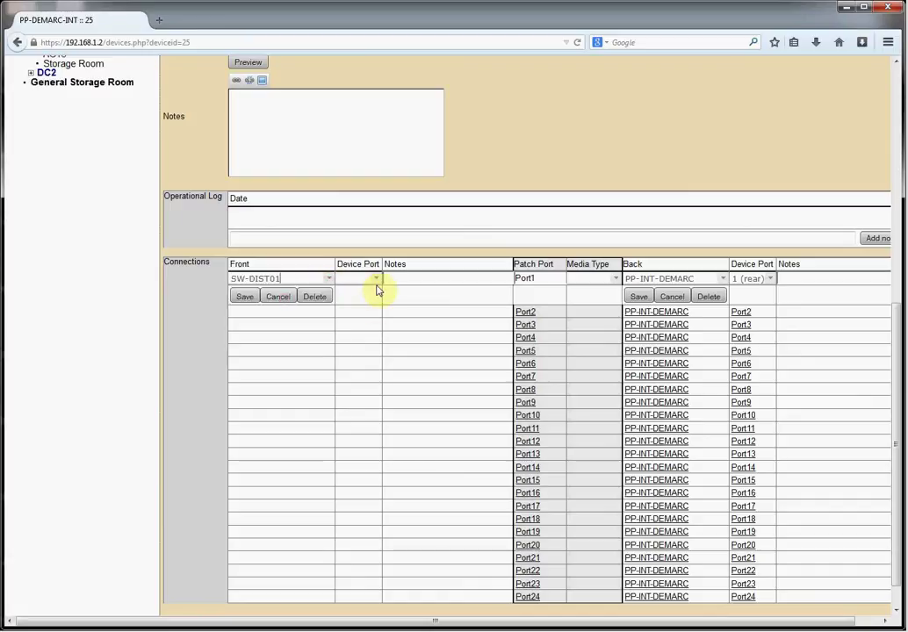
pyautogui.click(376, 281)
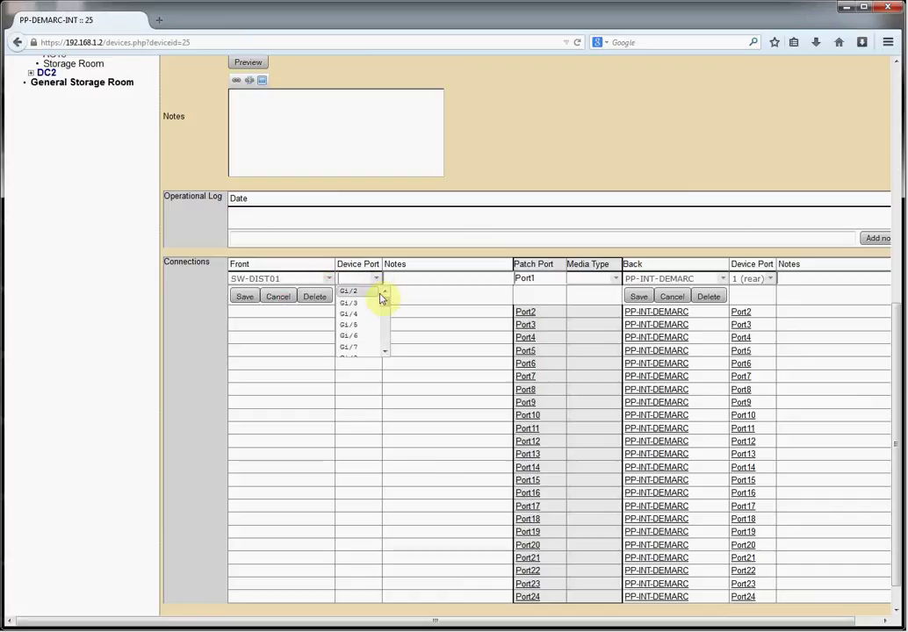
pyautogui.click(350, 293)
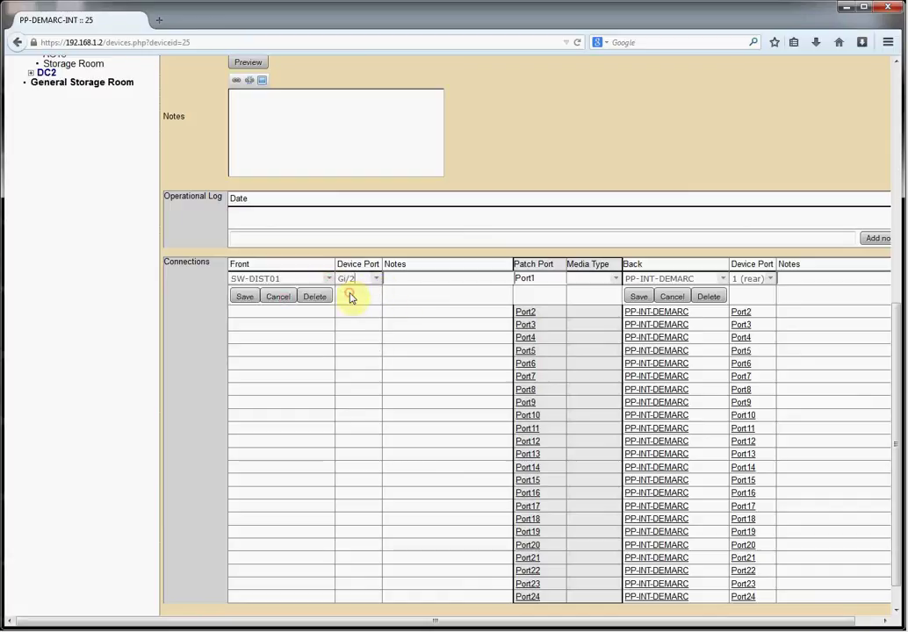
pyautogui.click(420, 278)
pyautogui.click(250, 297)
pyautogui.click(594, 301)
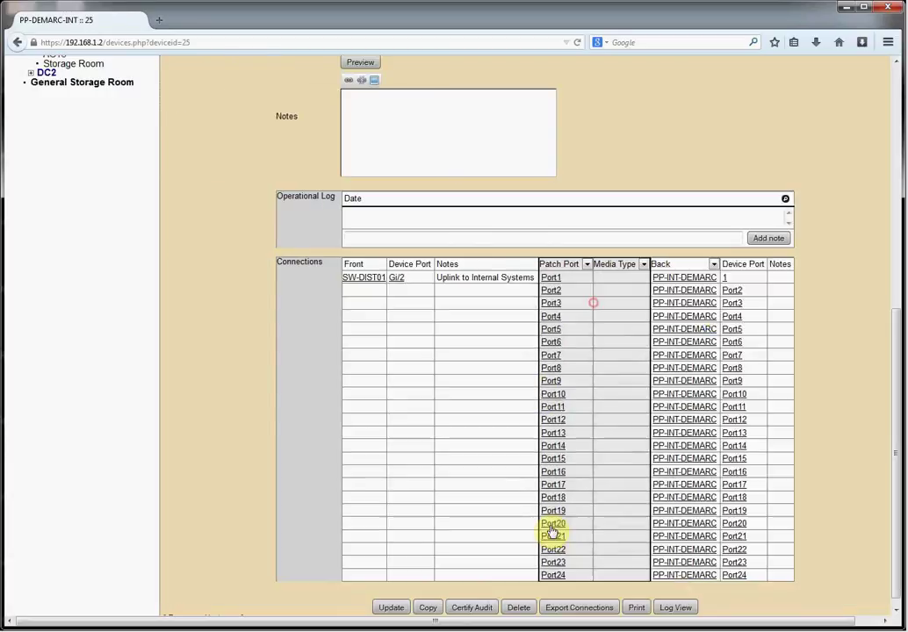
# Examine the path diagram of SW-DIST01 port Gi/2, close it, and return to the device details of PP-DEMARC-INT
pyautogui.click(400, 282)
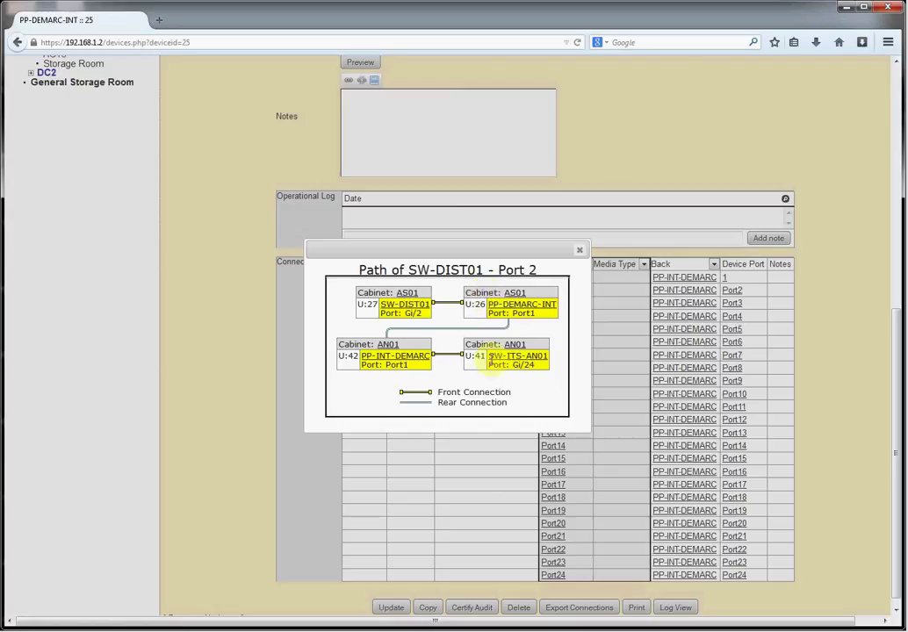
pyautogui.click(580, 252)
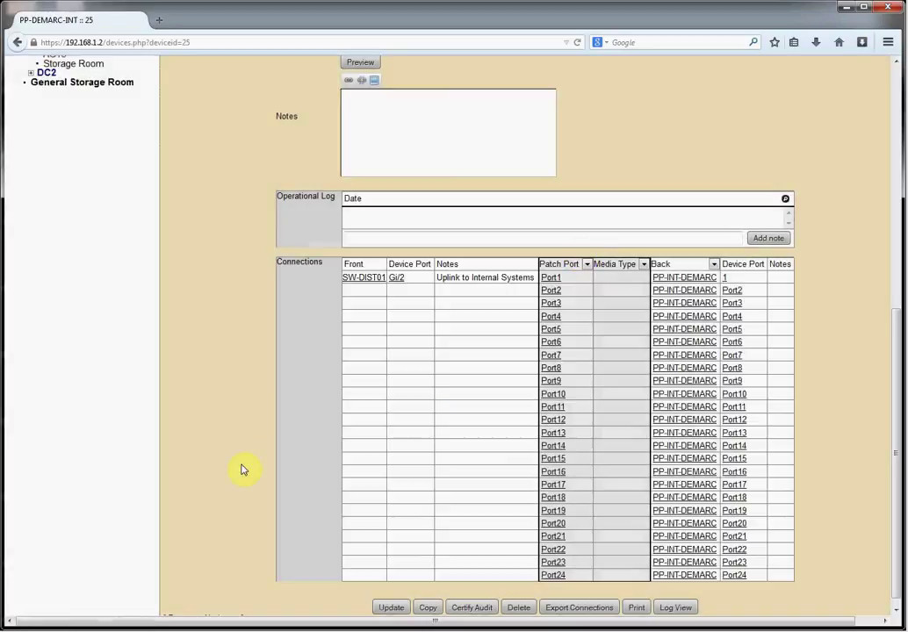
pyautogui.scroll(5, 245, 463)
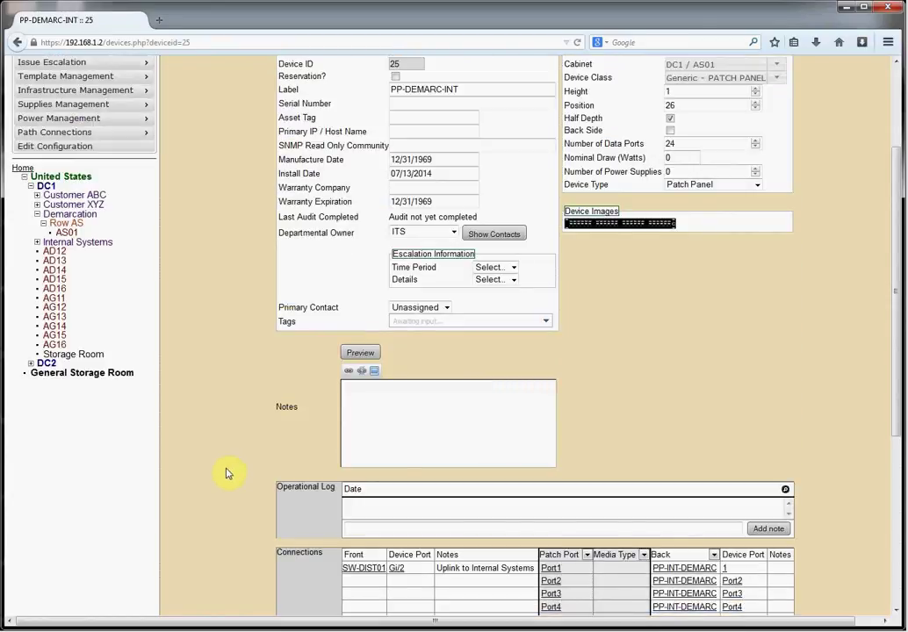
pyautogui.scroll(3, 227, 471)
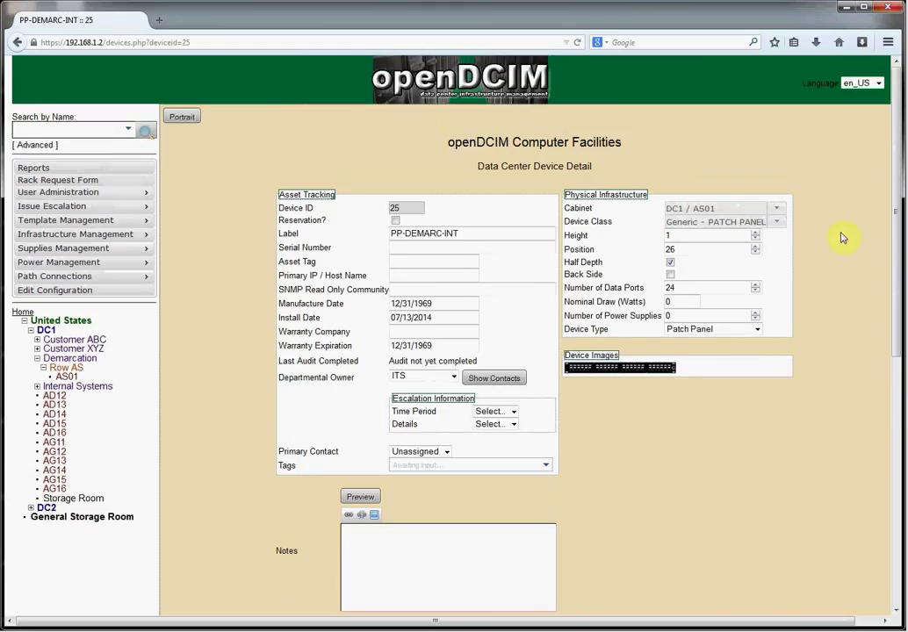